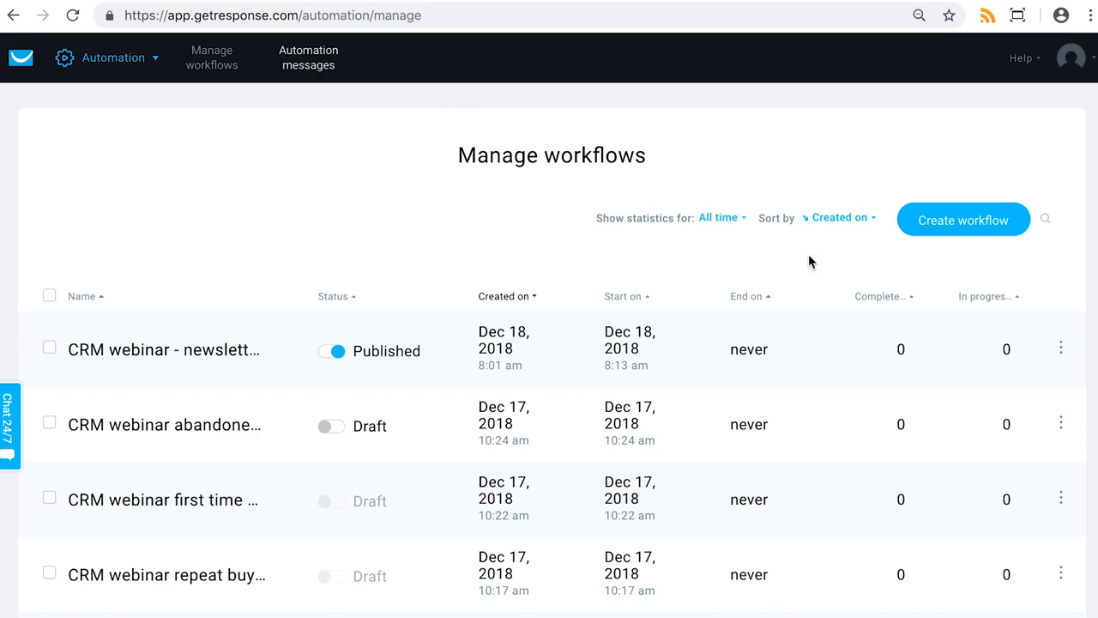
Start creating a new workflow and show the Welcome category of templates
left_click(937, 228)
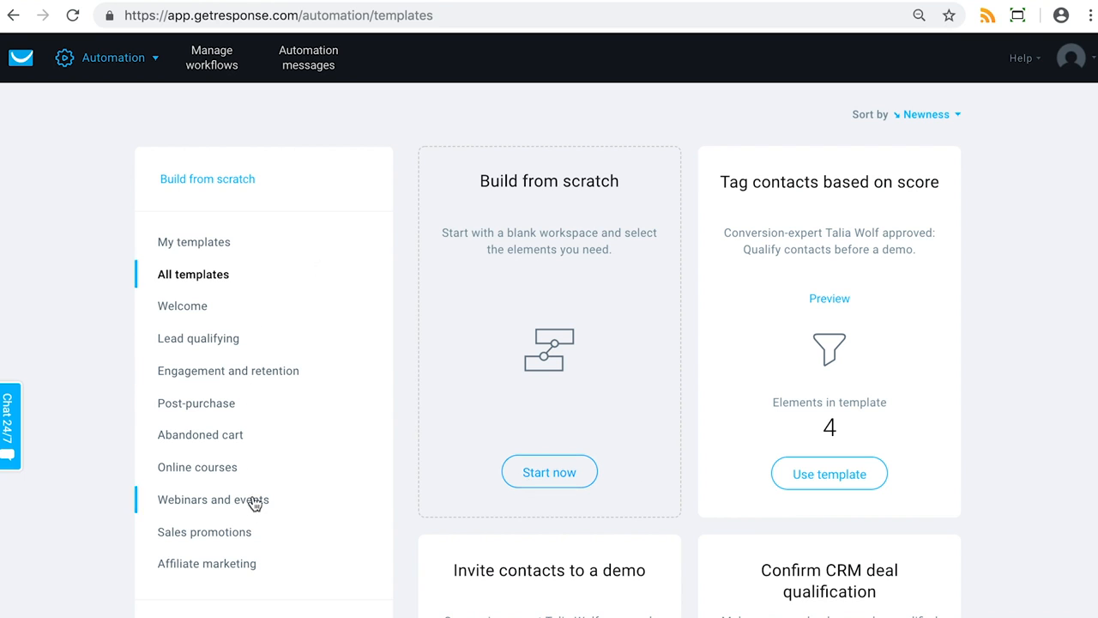
scroll(46, 343, "down", 1)
scroll(52, 342, "down", 1)
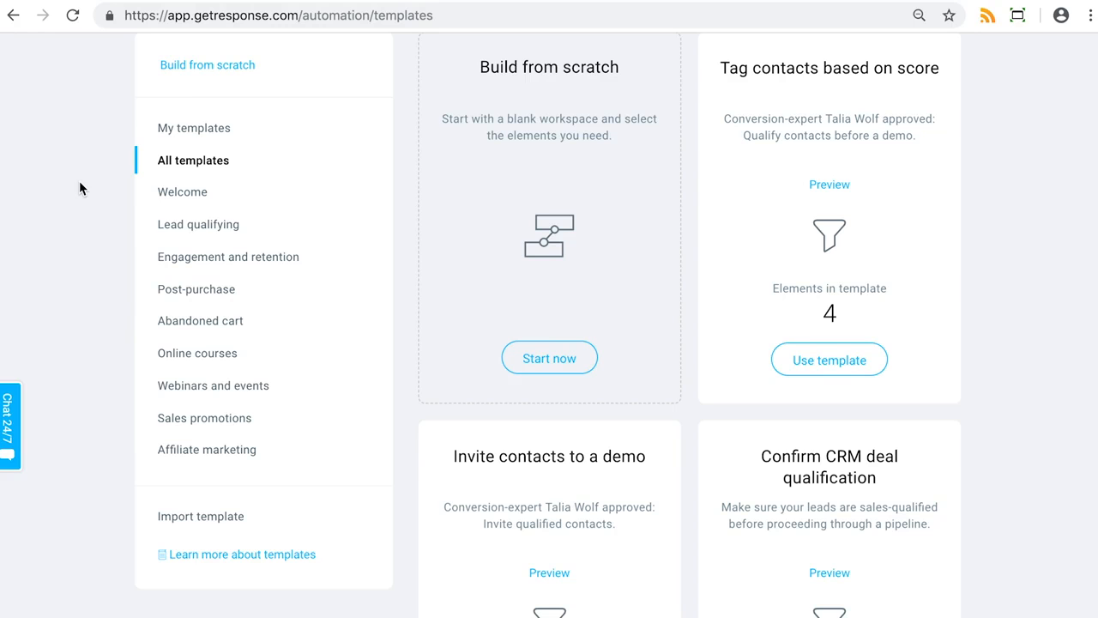
left_click(179, 197)
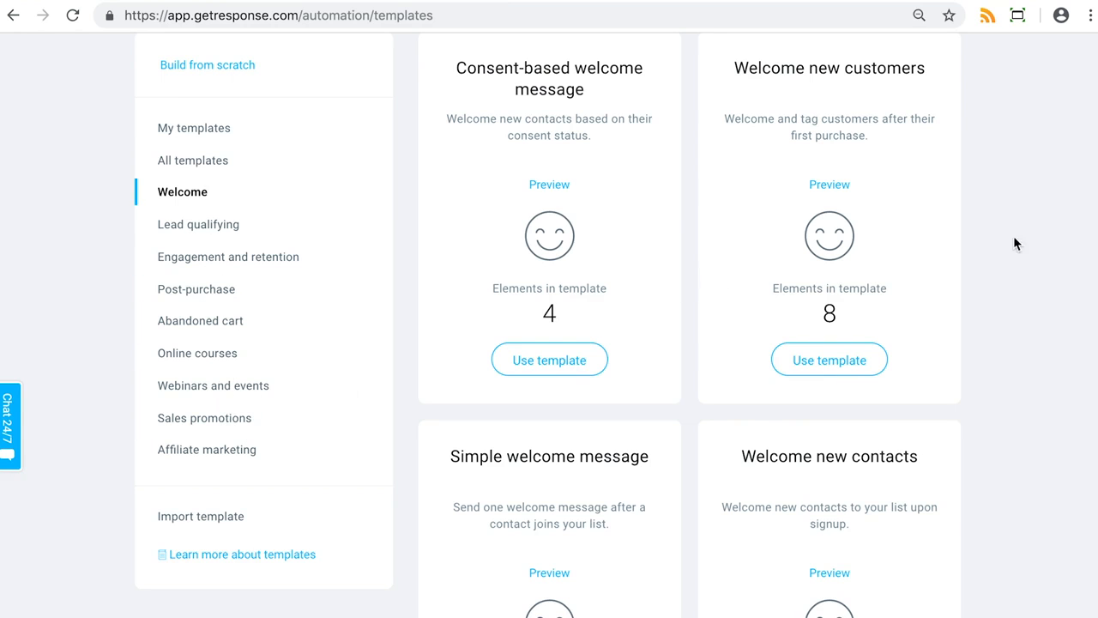
Preview the Simple welcome message template's workflow, then close the preview
scroll(1021, 404, "down", 1)
scroll(1022, 396, "up", 3)
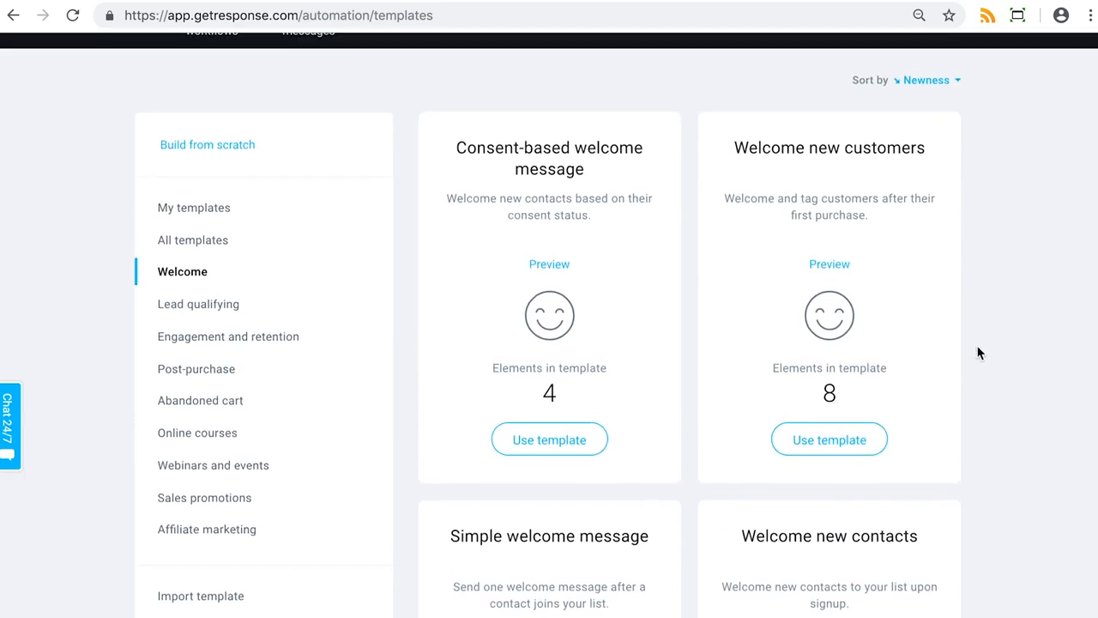
scroll(944, 328, "down", 4)
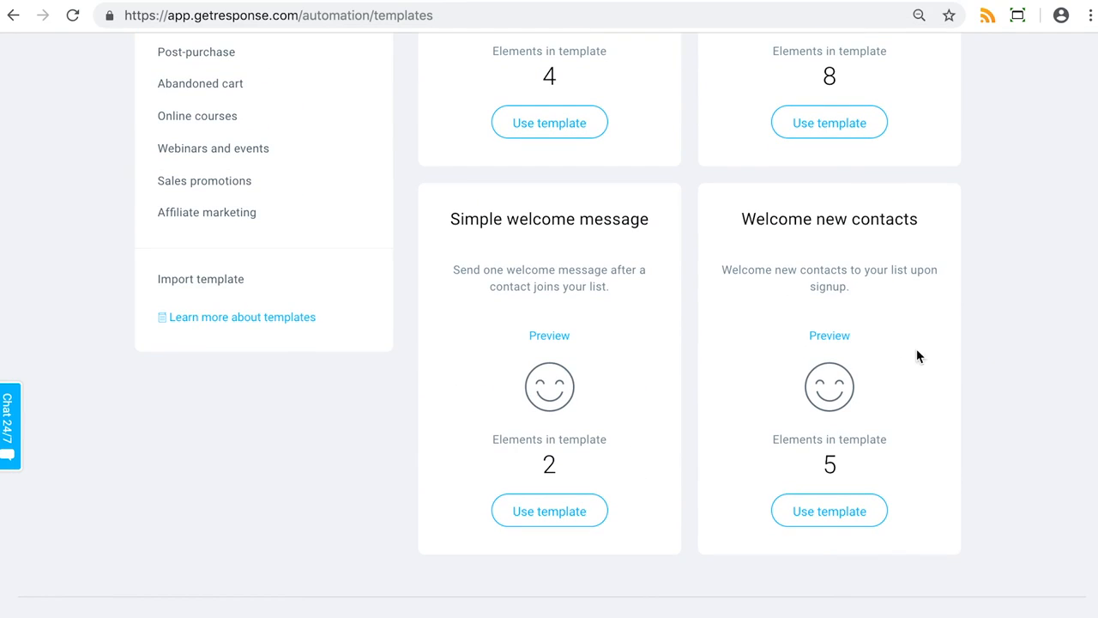
left_click(558, 337)
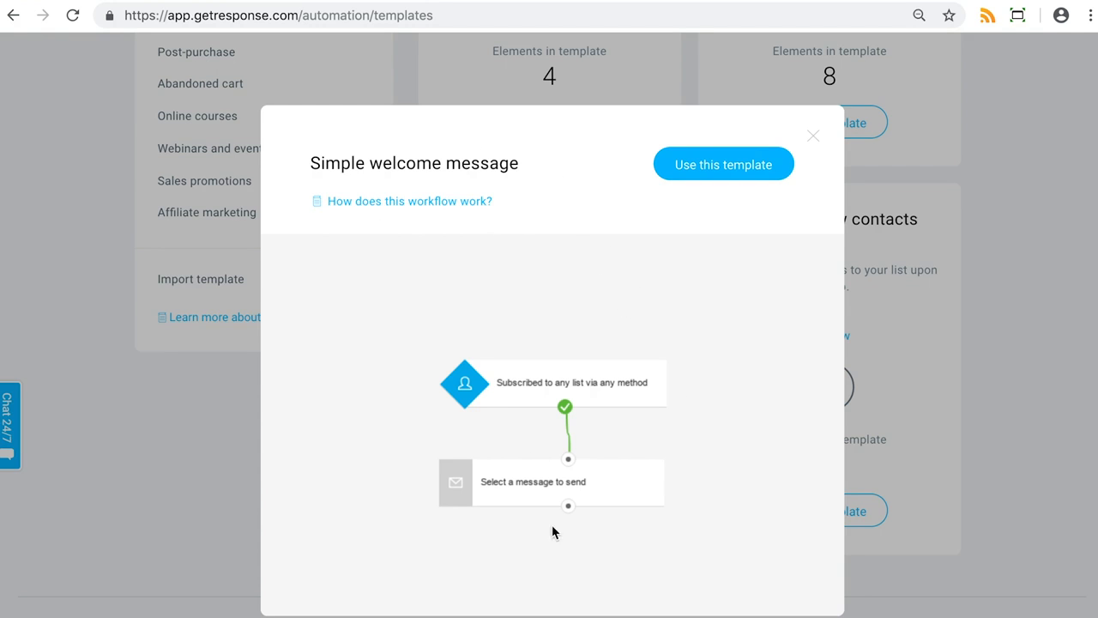
left_click(813, 137)
Use the Simple welcome message template to open it in the workflow editor
scroll(921, 211, "up", 1)
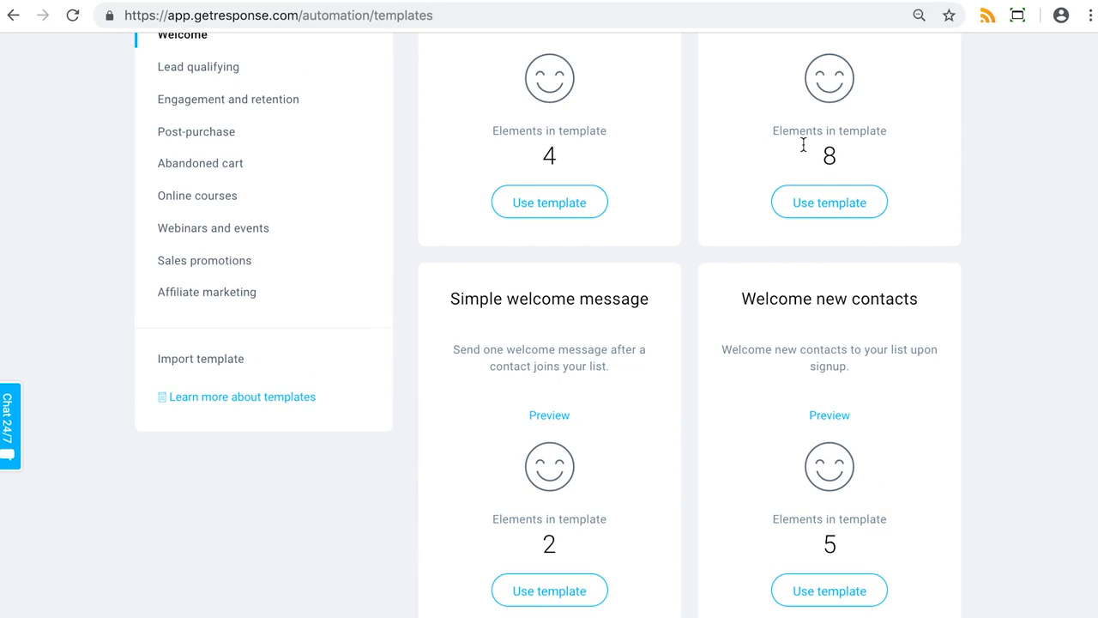
scroll(997, 367, "down", 2)
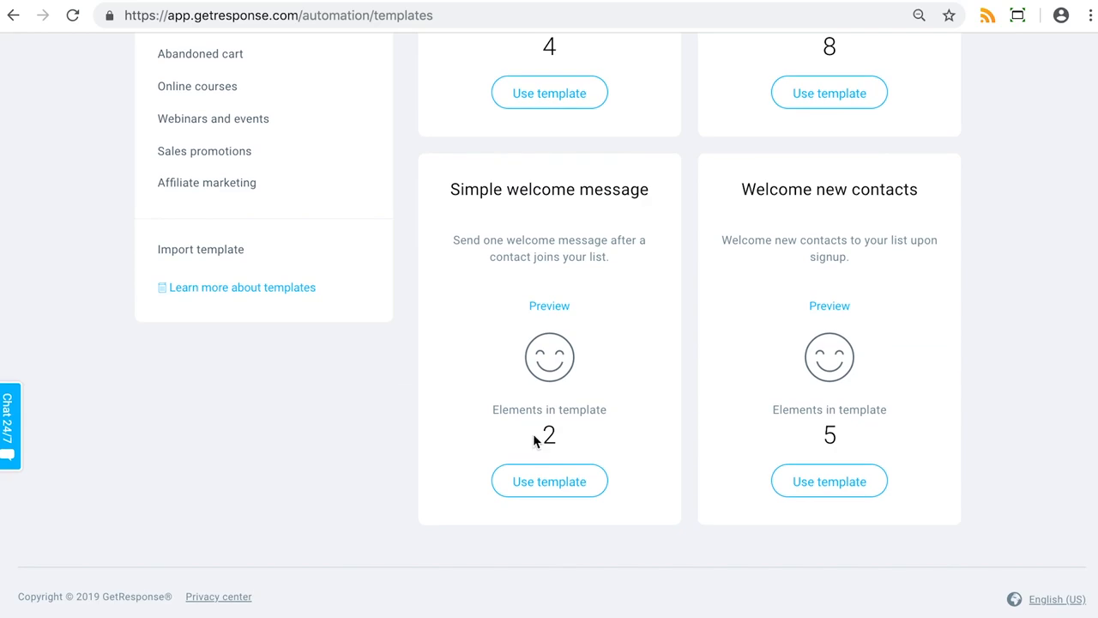
left_click(578, 488)
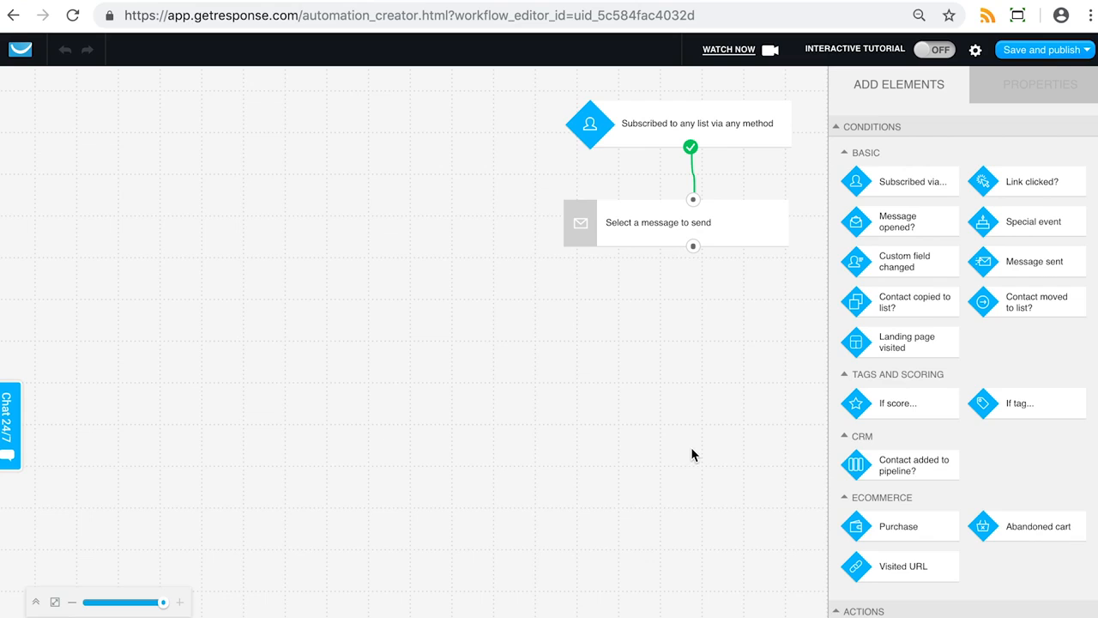
Set the subscription trigger to a specific list, chocolatebar
left_click(741, 117)
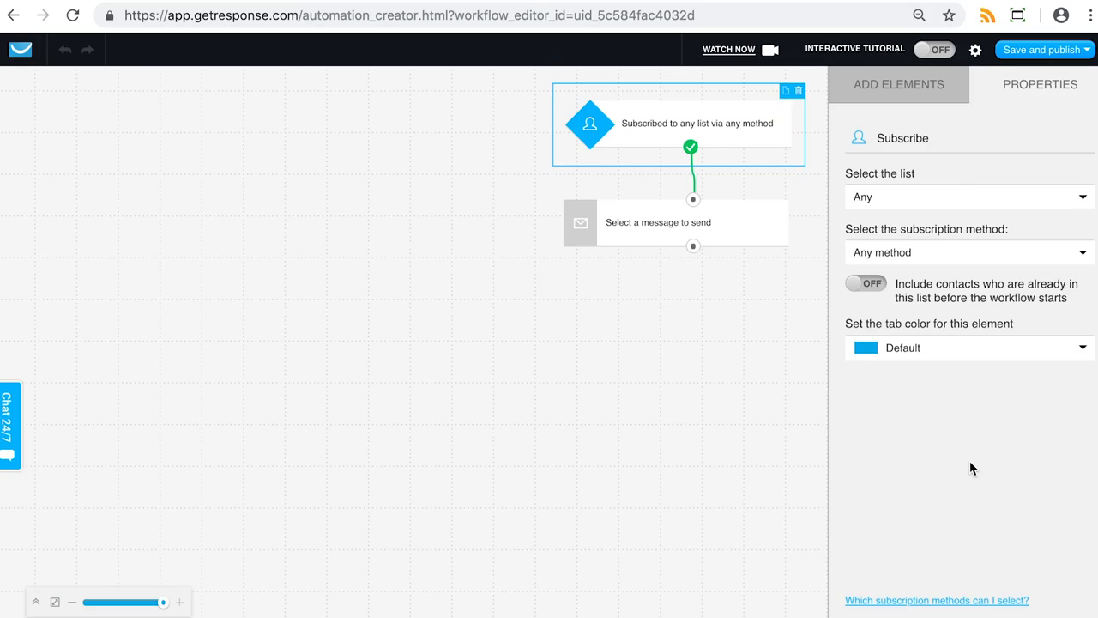
left_click(923, 213)
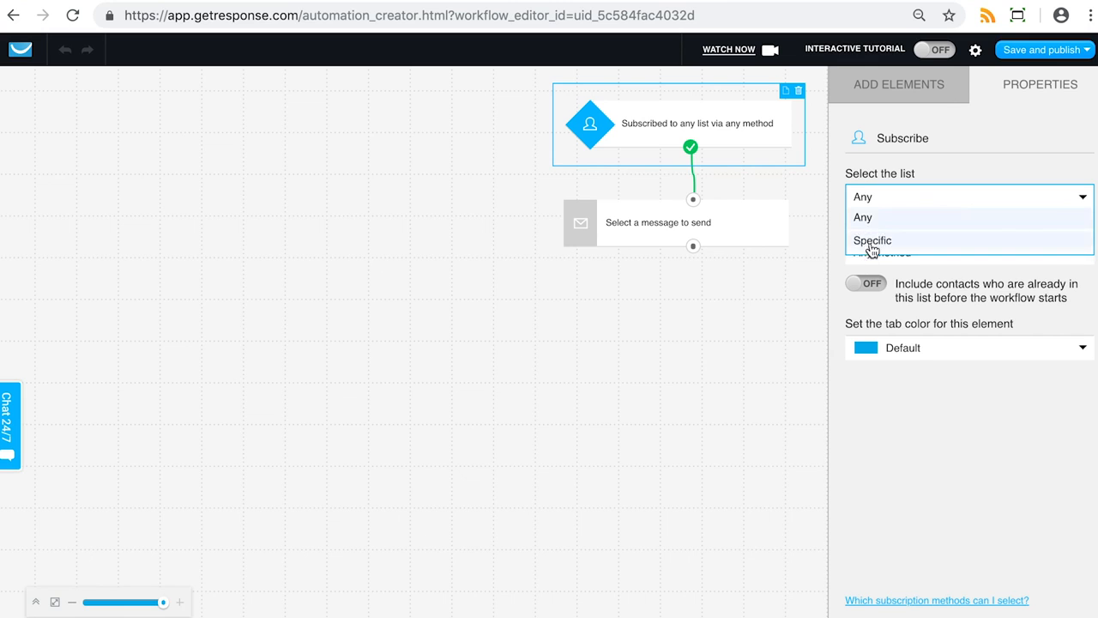
left_click(869, 244)
left_click(892, 238)
scroll(932, 352, "down", 3)
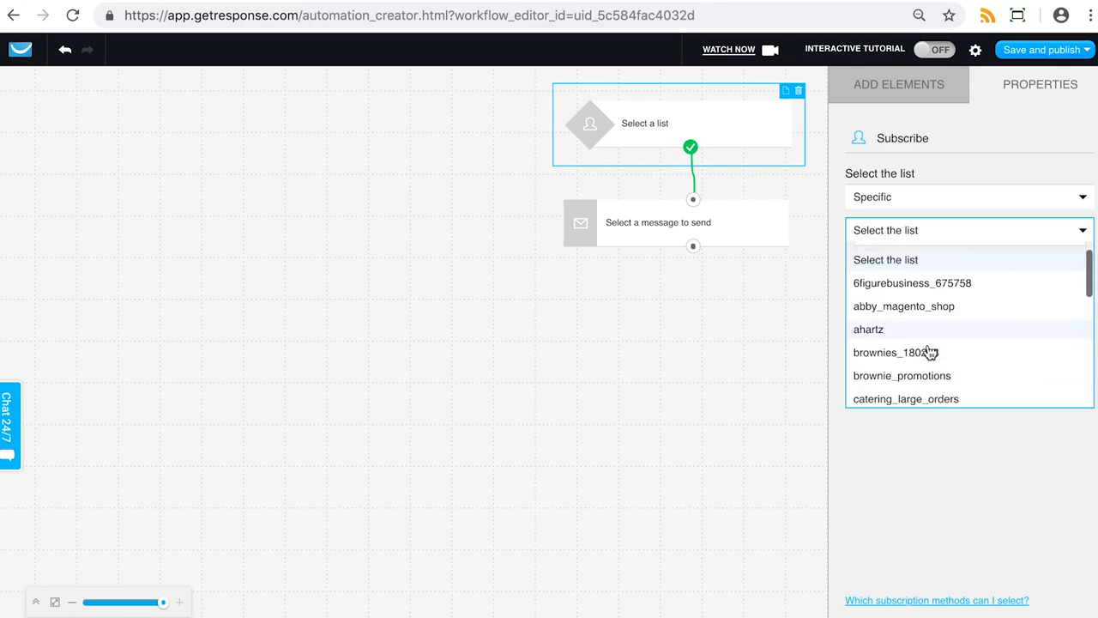
left_click(897, 332)
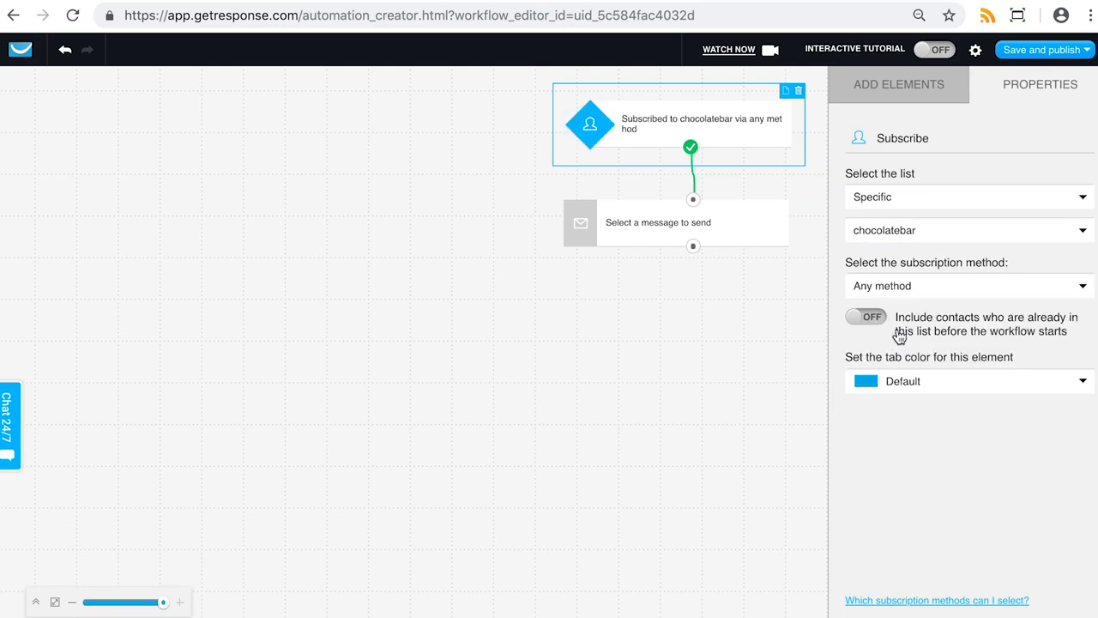
Review the available subscription methods for the trigger, keeping Any method
left_click(947, 290)
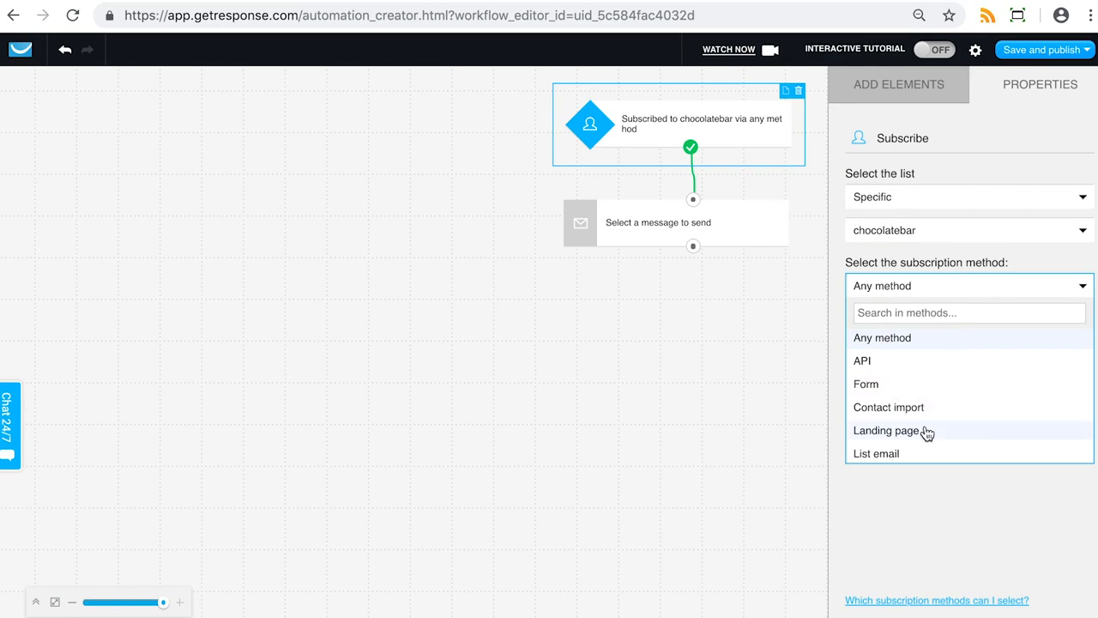
scroll(964, 393, "down", 2)
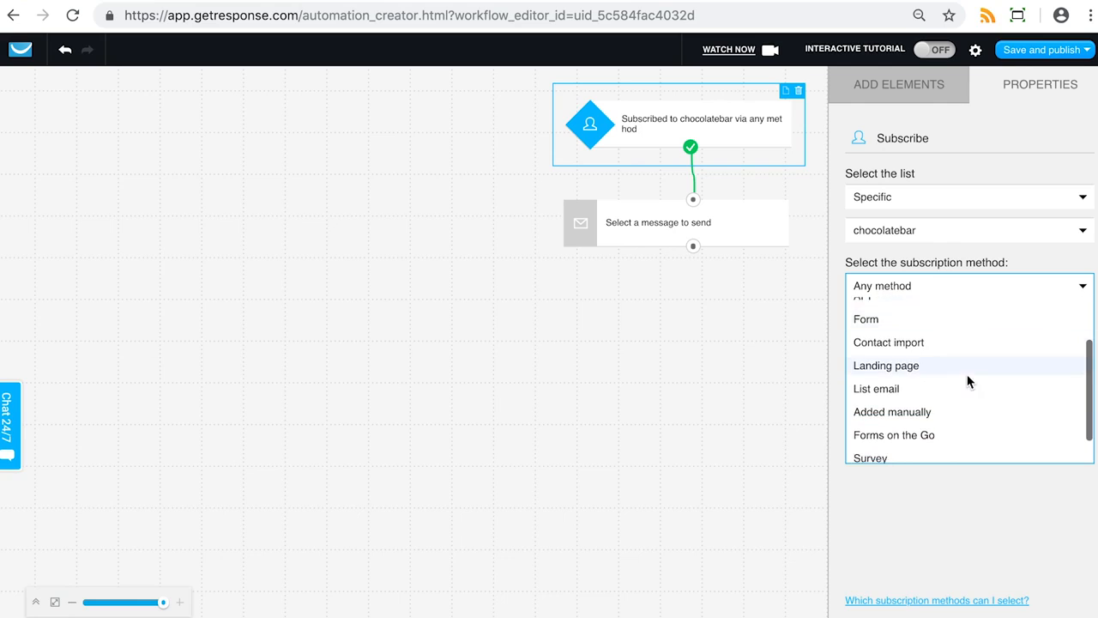
scroll(963, 404, "down", 2)
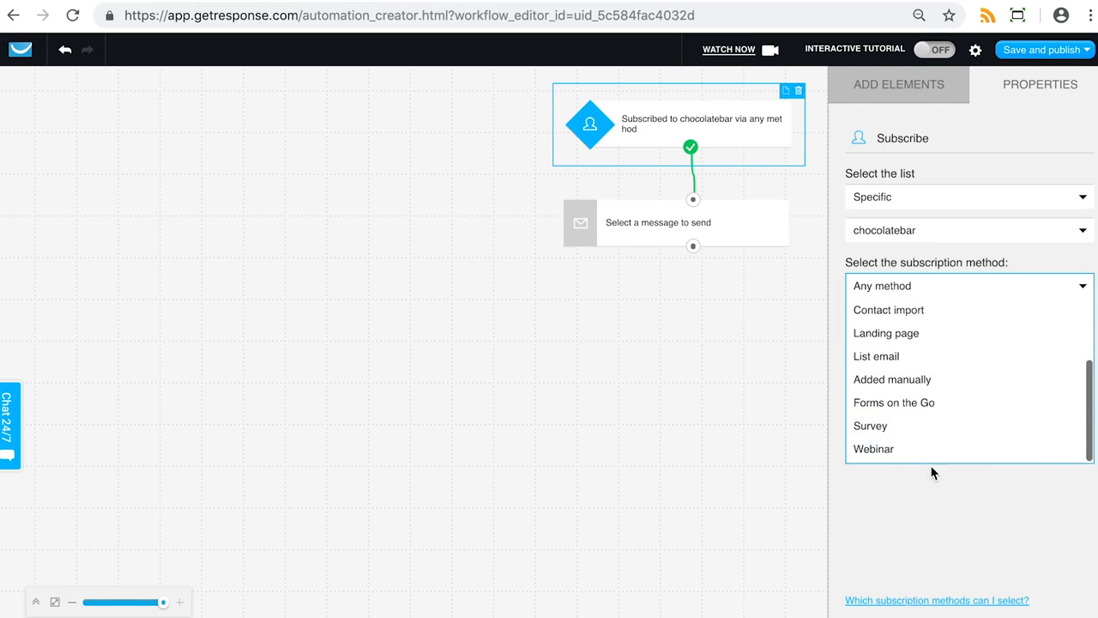
scroll(931, 424, "up", 2)
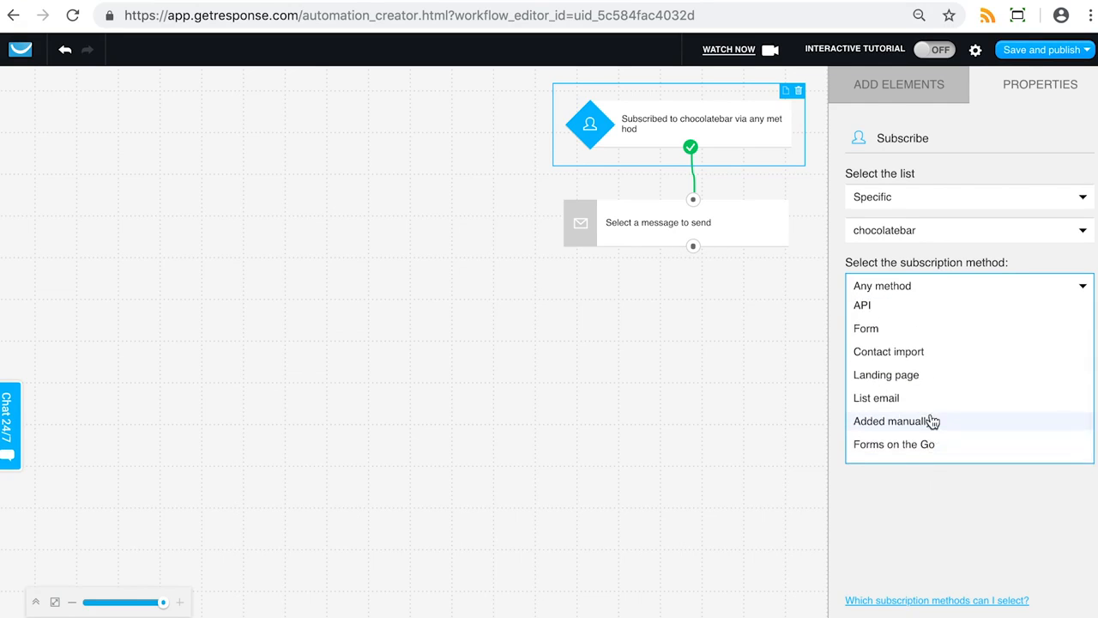
left_click(993, 257)
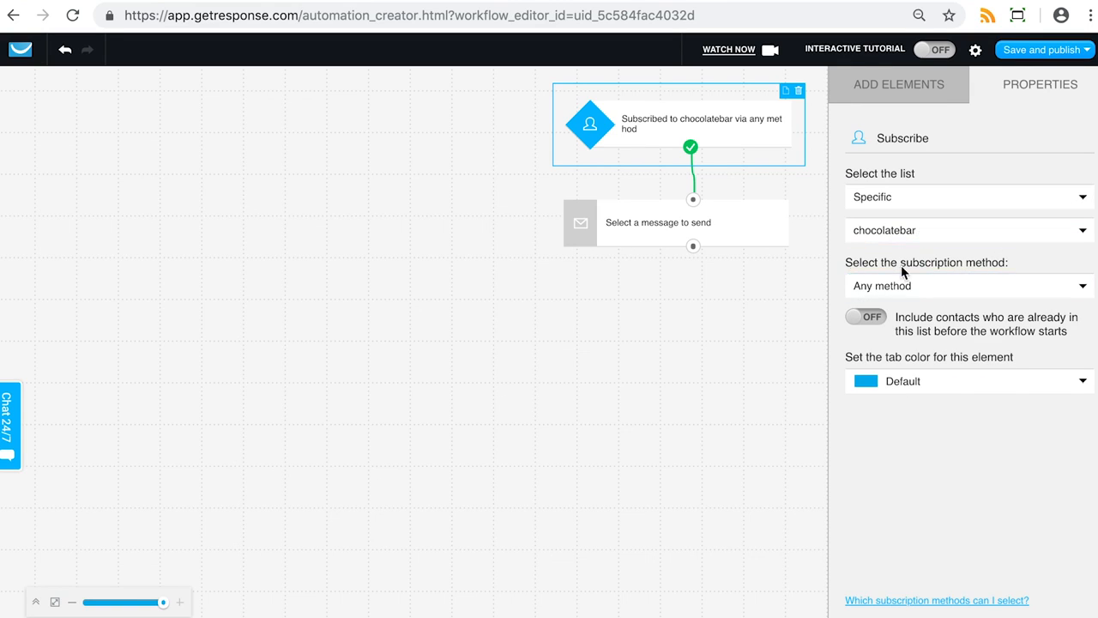
Select the send-message element and set its message layout source to Draft
left_click(883, 100)
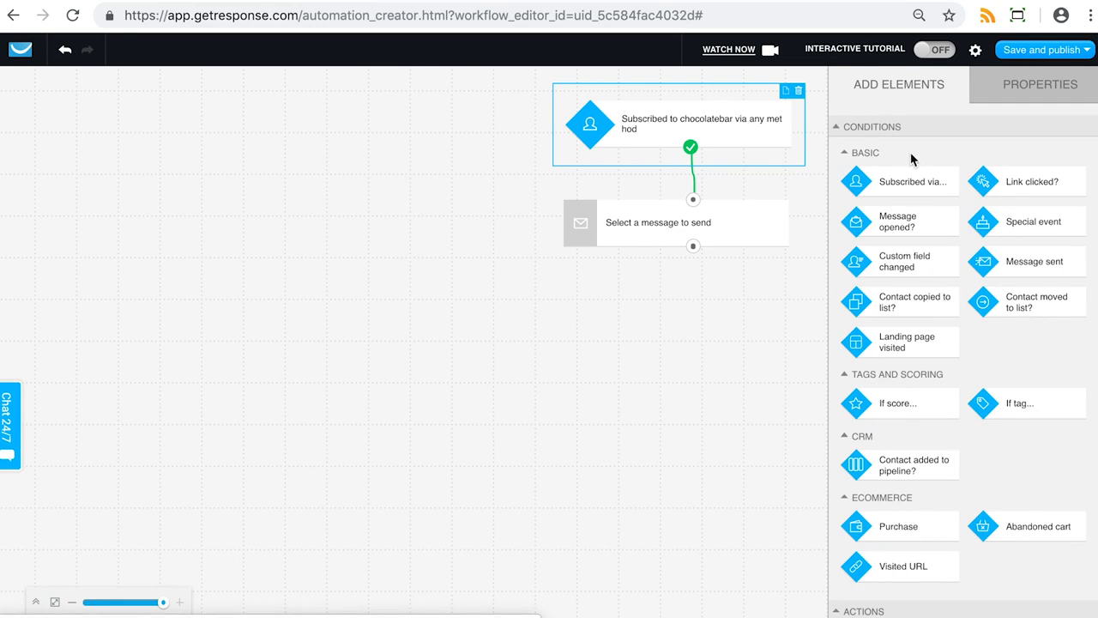
left_click(649, 217)
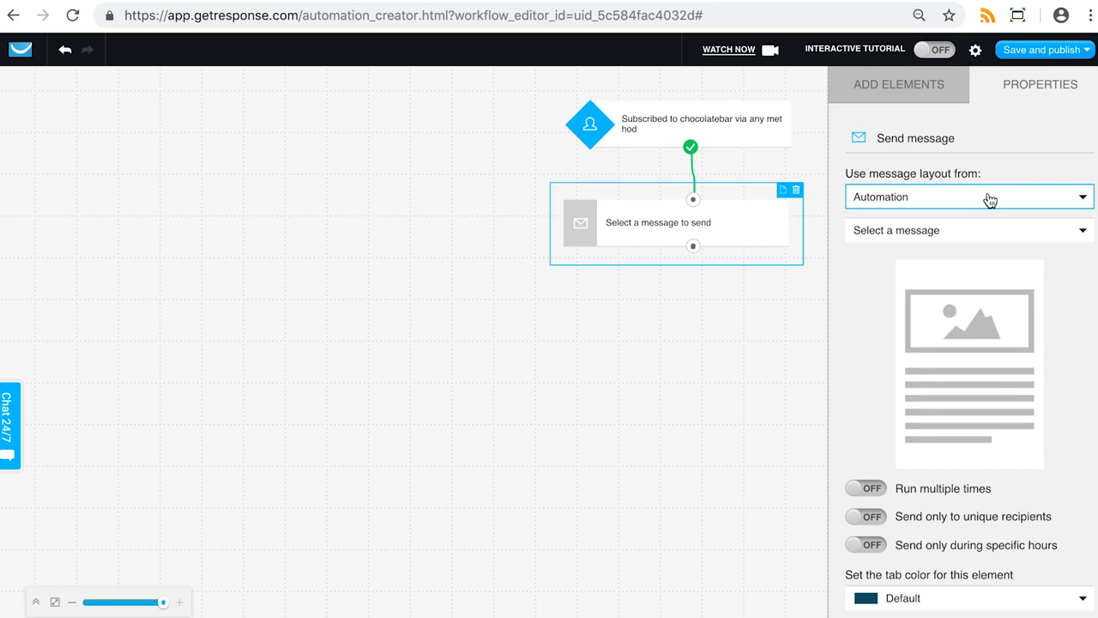
mouse_move(1063, 54)
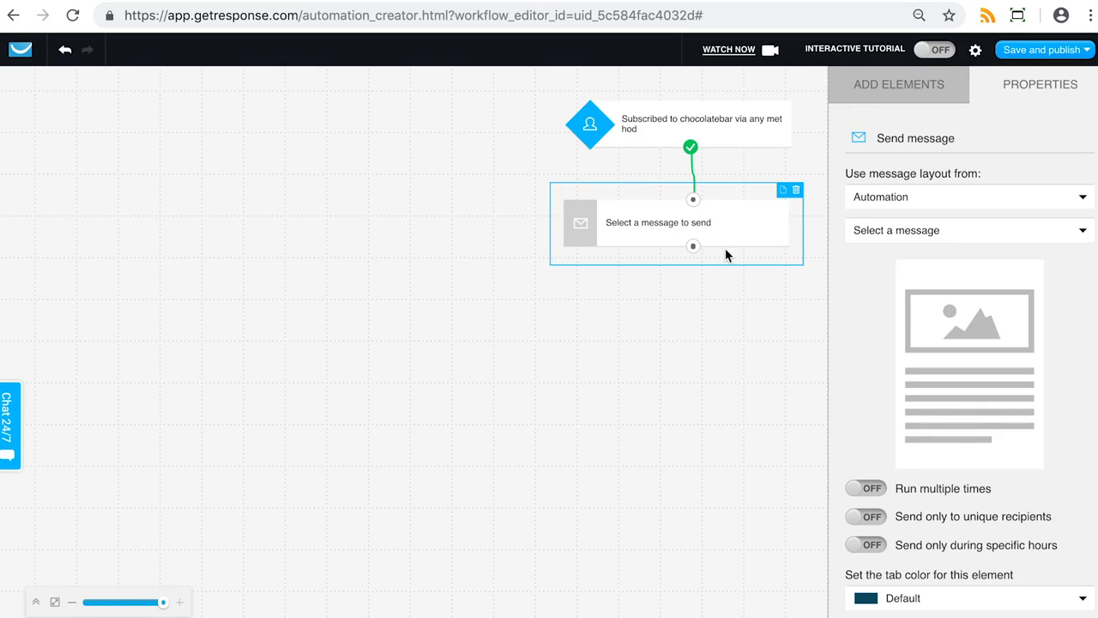
left_click(924, 199)
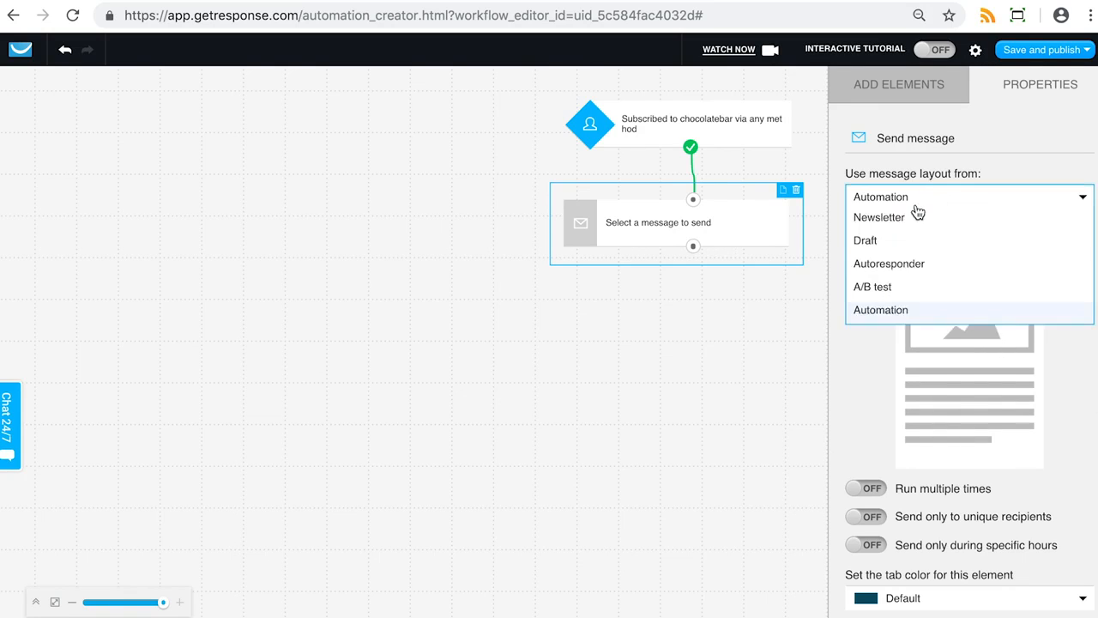
left_click(873, 241)
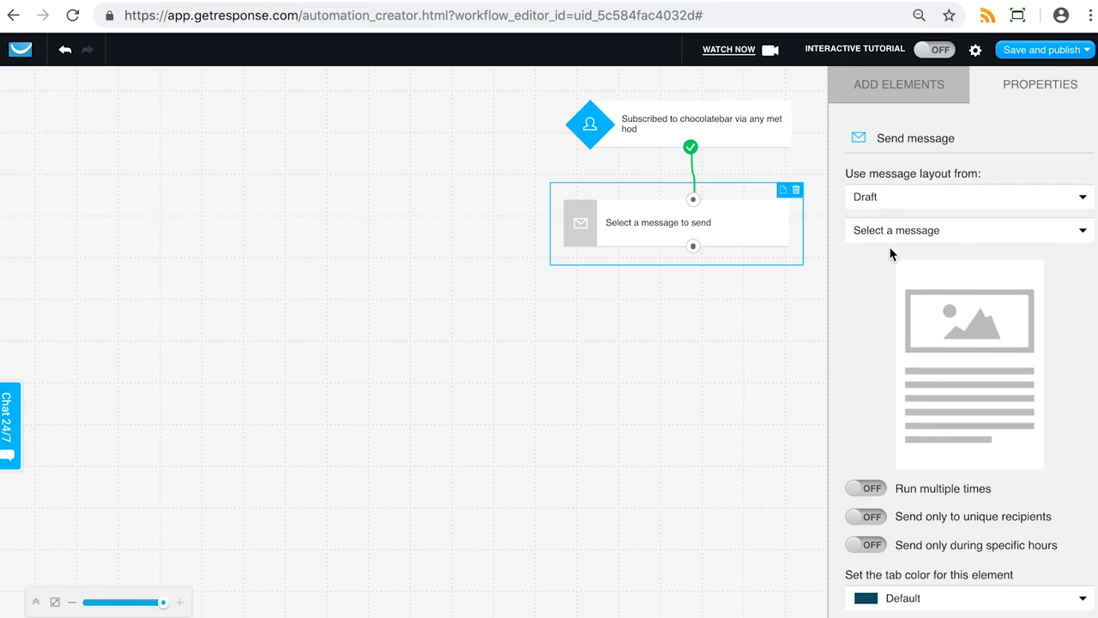
Choose the draft 'New cookies are here!' and apply copying it as an automation message with the original list's footer
left_click(911, 232)
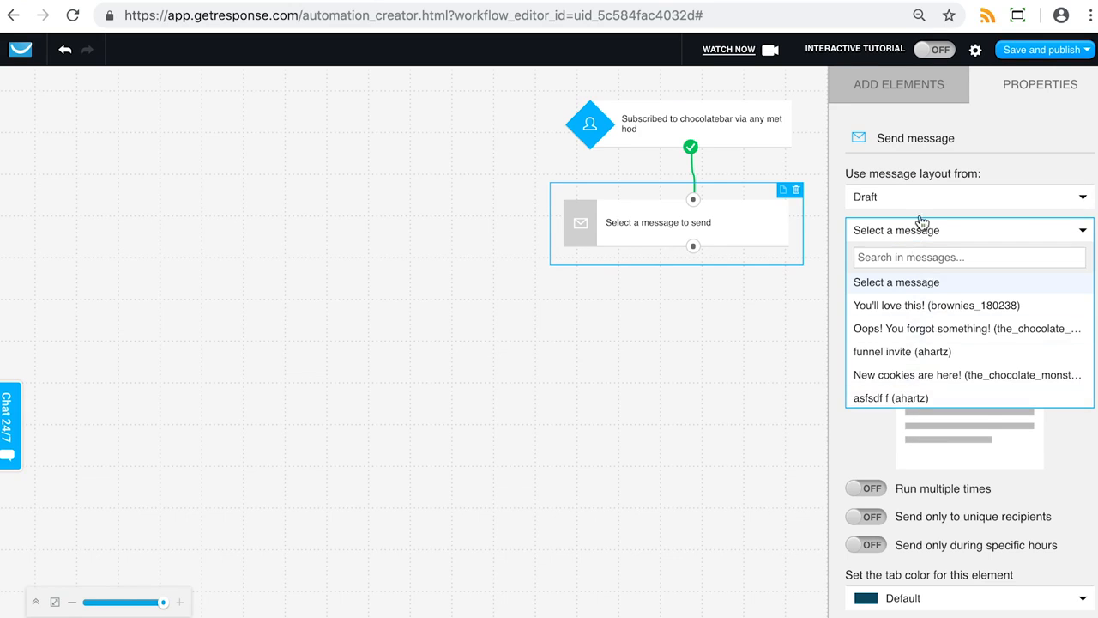
scroll(910, 287, "down", 1)
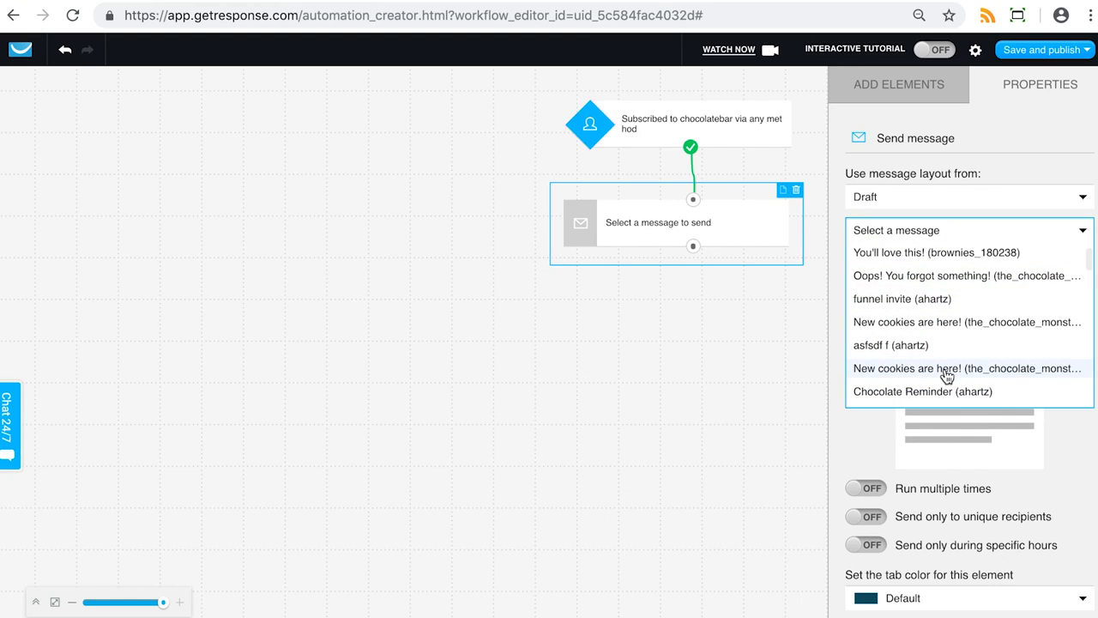
left_click(909, 371)
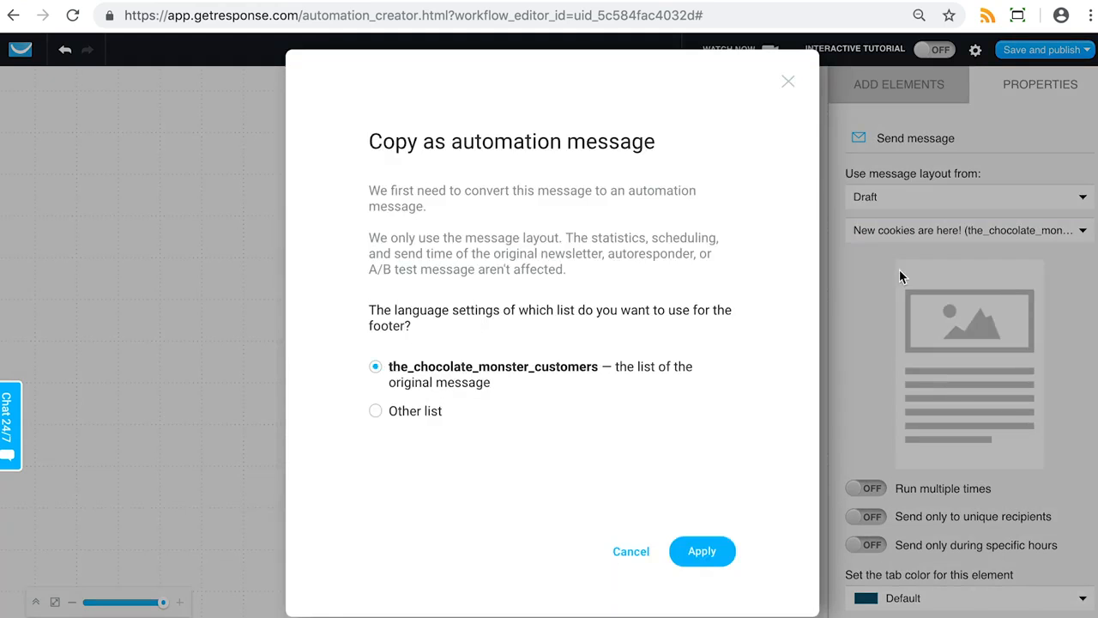
left_click(702, 550)
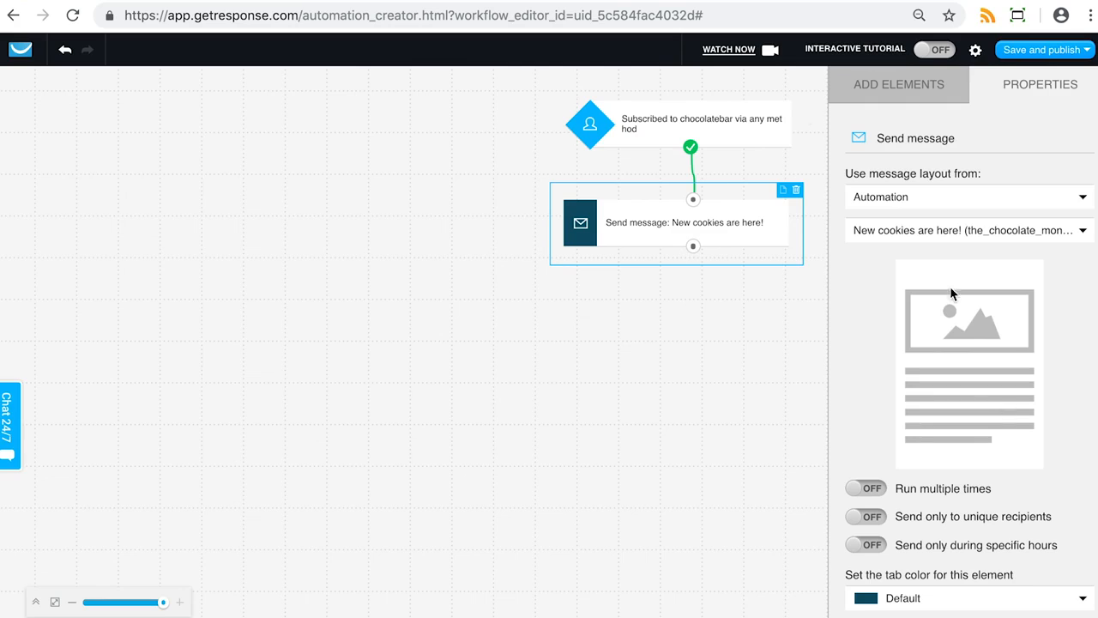
Restrict sending of the message to specific hours, from 8am to 5pm
left_click(872, 544)
scroll(1007, 441, "down", 2)
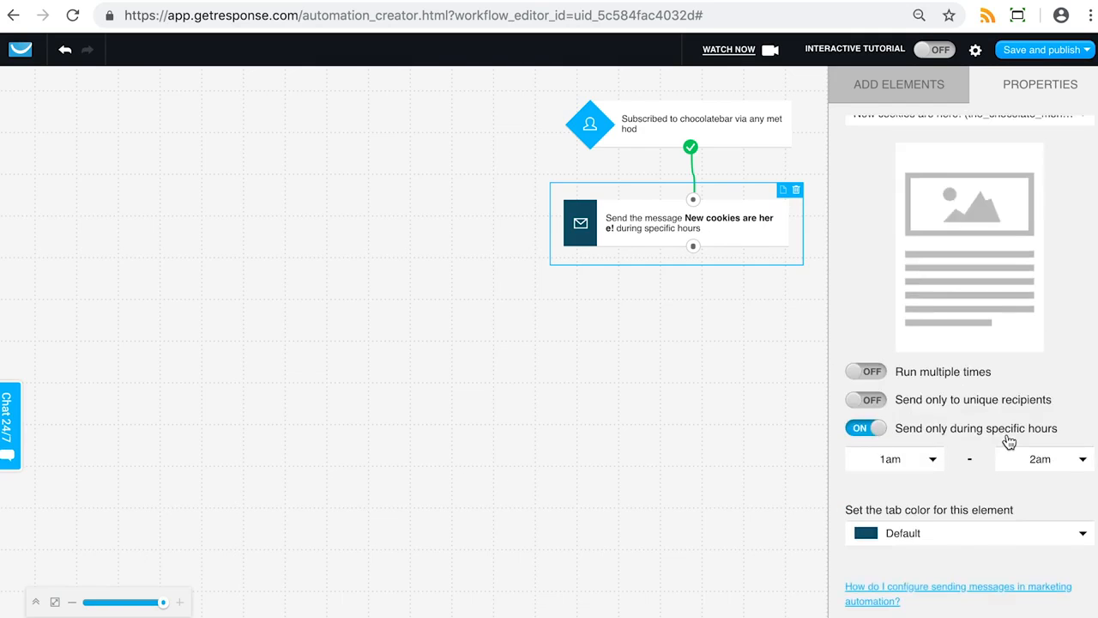
left_click(912, 459)
scroll(911, 523, "down", 3)
scroll(900, 490, "down", 1)
left_click(903, 488)
left_click(1039, 460)
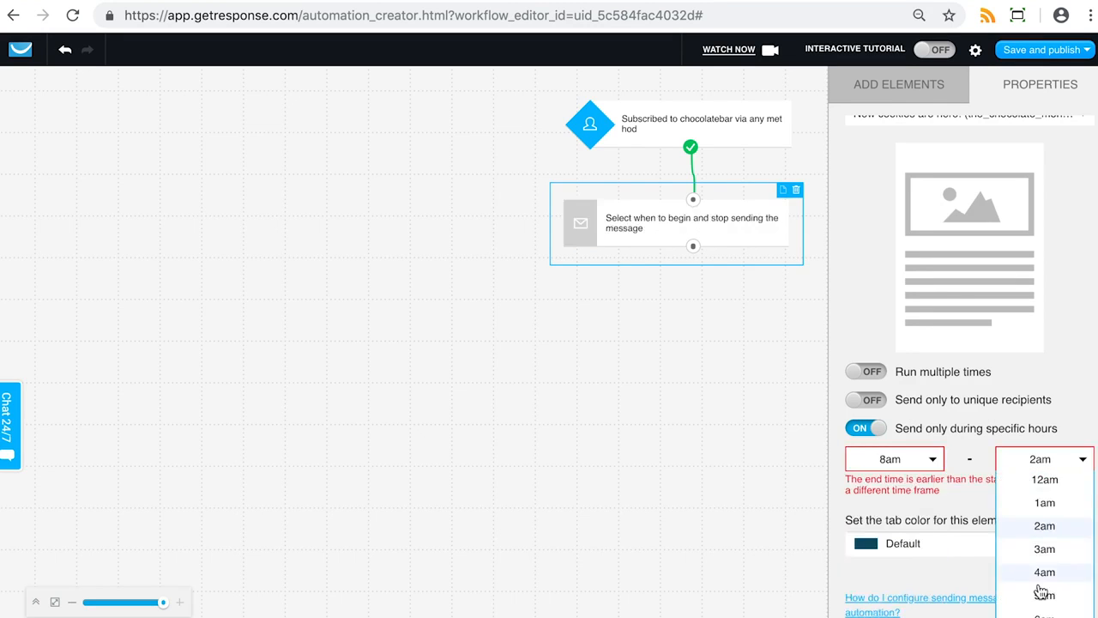
scroll(1040, 592, "down", 1)
scroll(1040, 592, "down", 5)
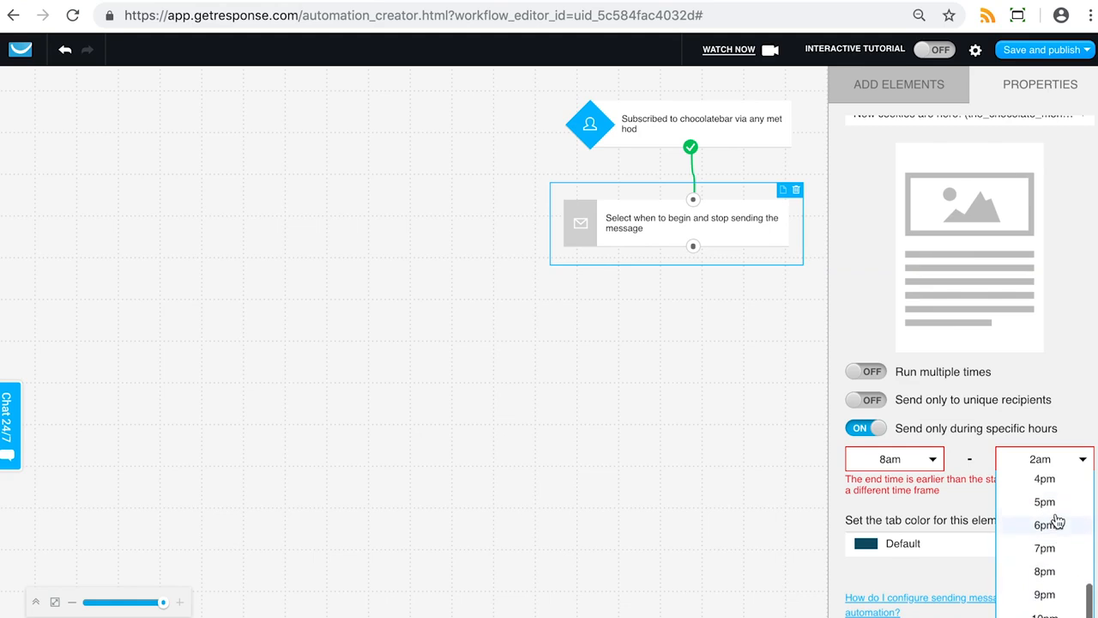
left_click(1044, 512)
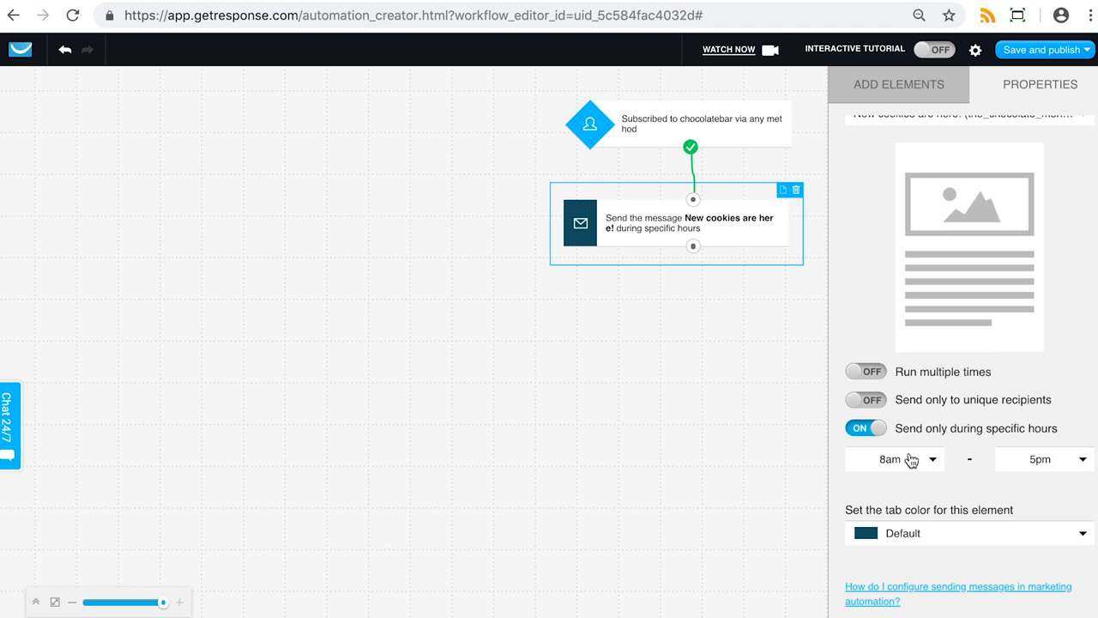
Turn off the specific-hours sending option and save and publish the workflow
left_click(879, 433)
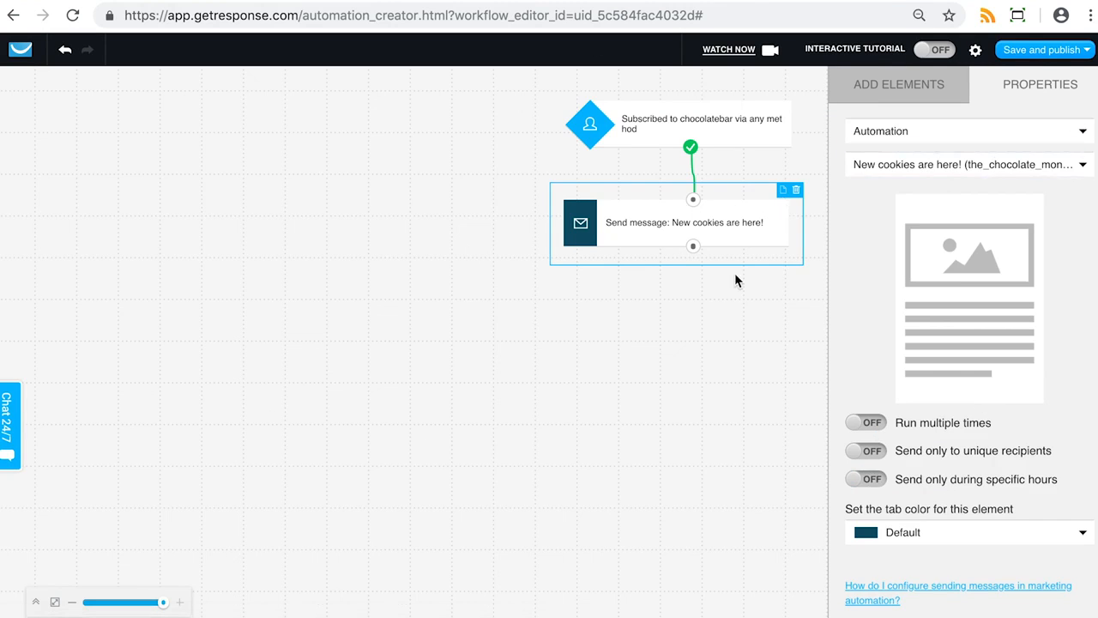
left_click(1072, 53)
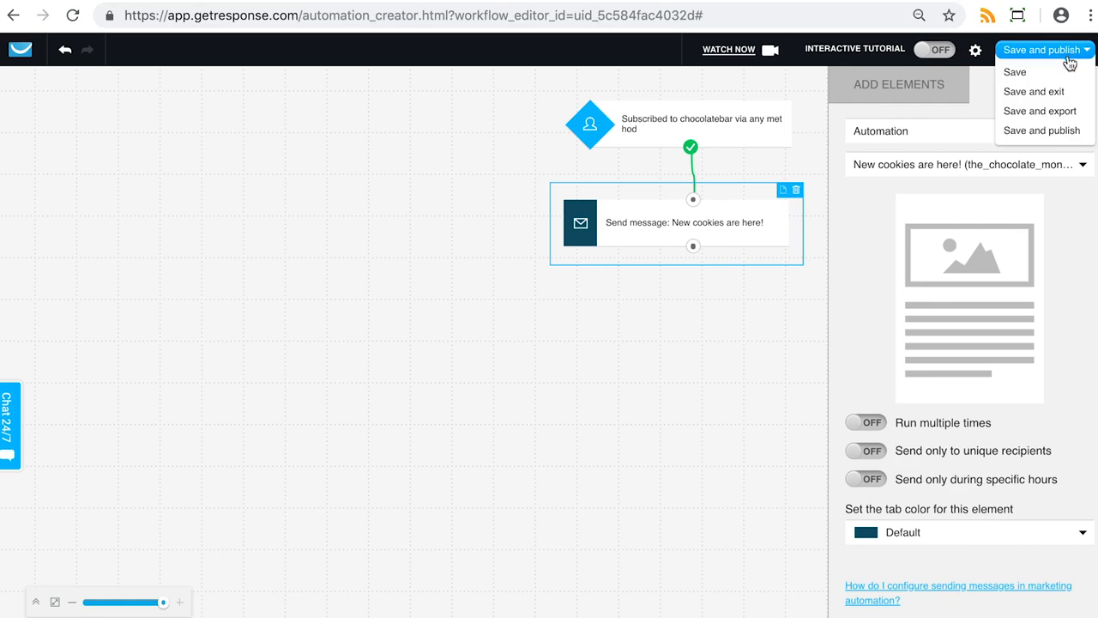
left_click(1048, 132)
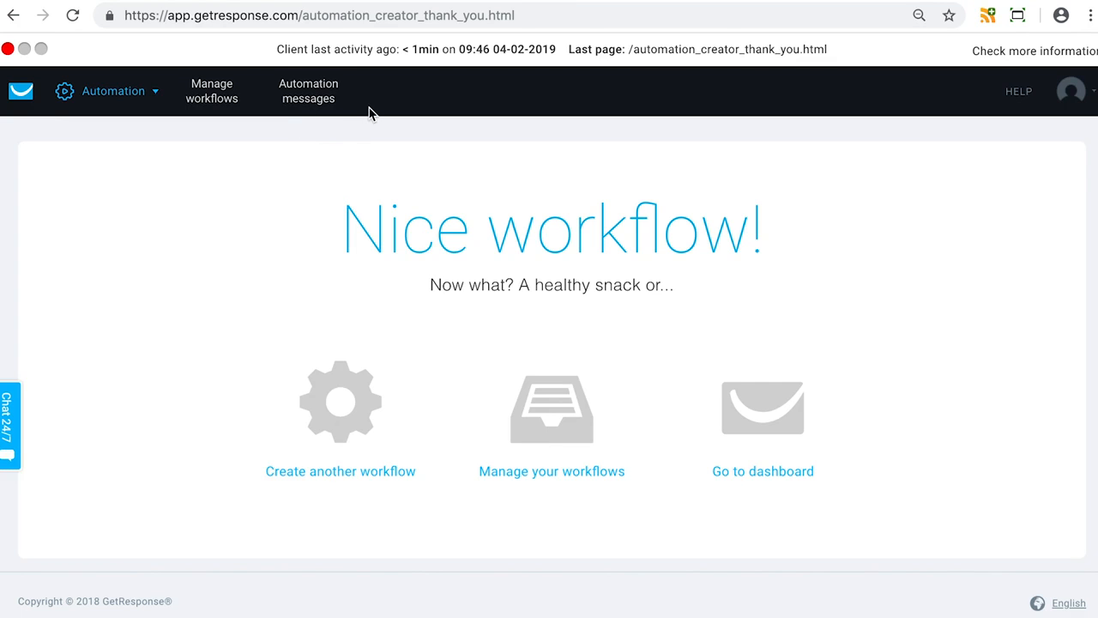
scroll(369, 108, "down", 1)
scroll(370, 109, "up", 1)
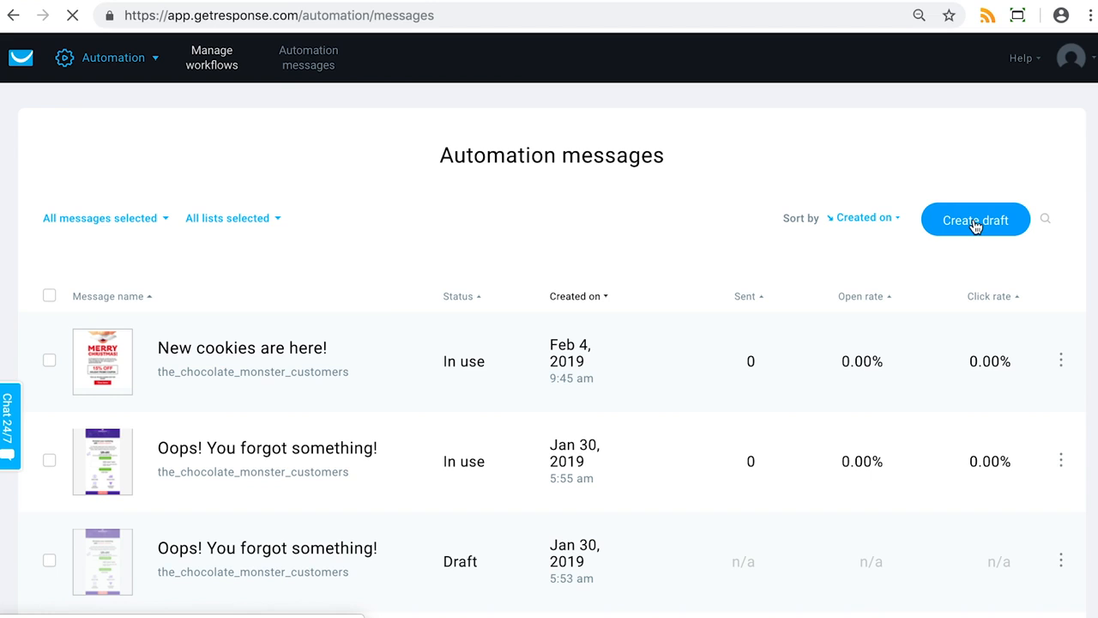
left_click(976, 222)
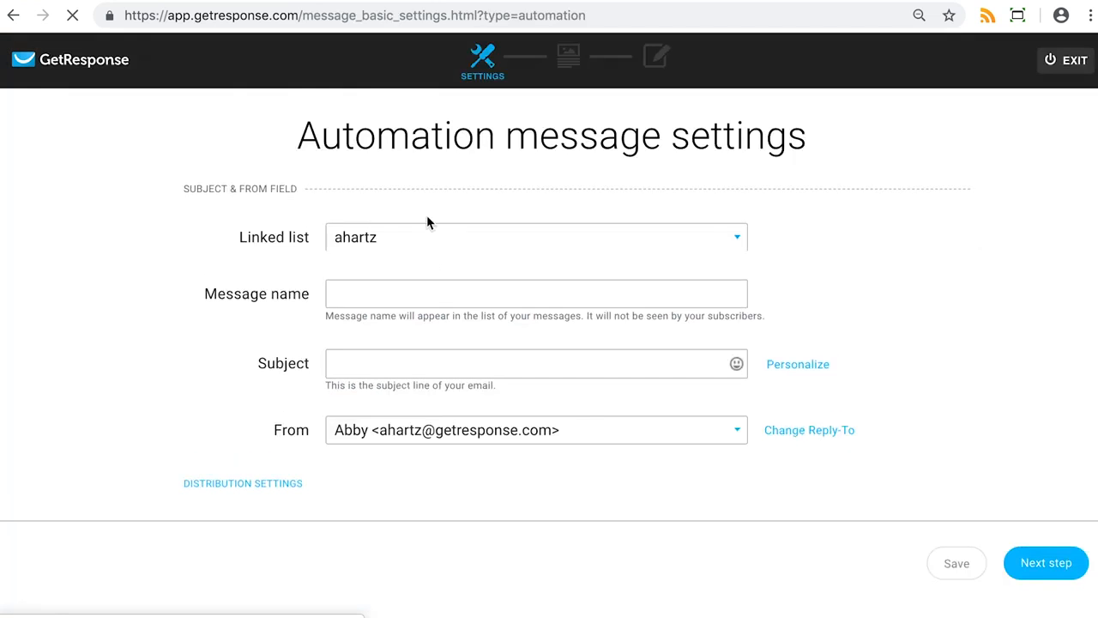
scroll(431, 245, "down", 1)
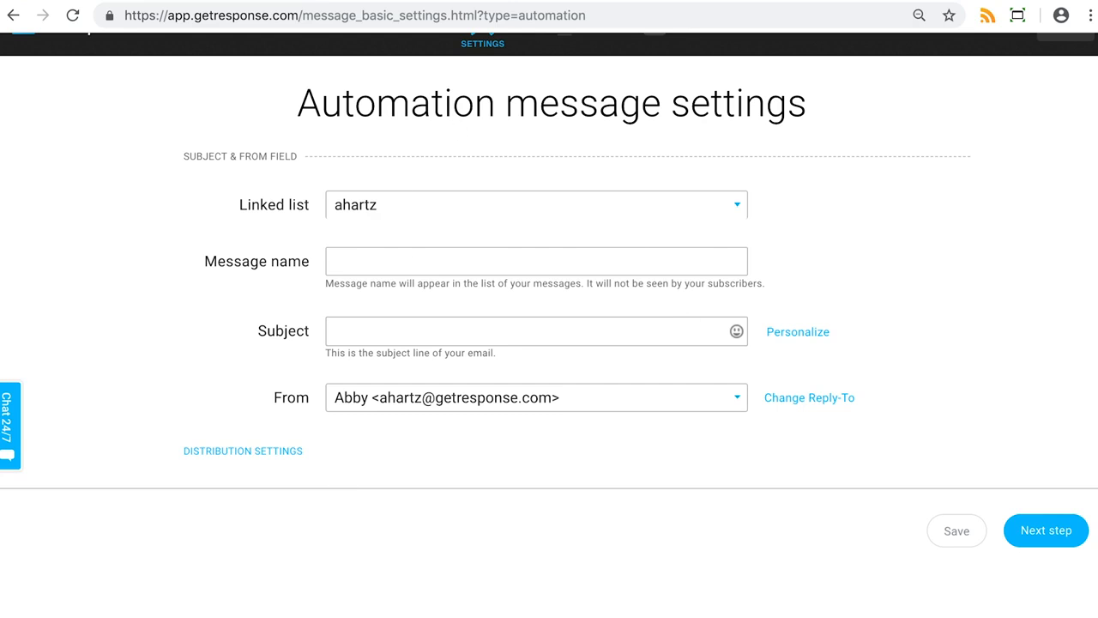
scroll(542, 450, "up", 1)
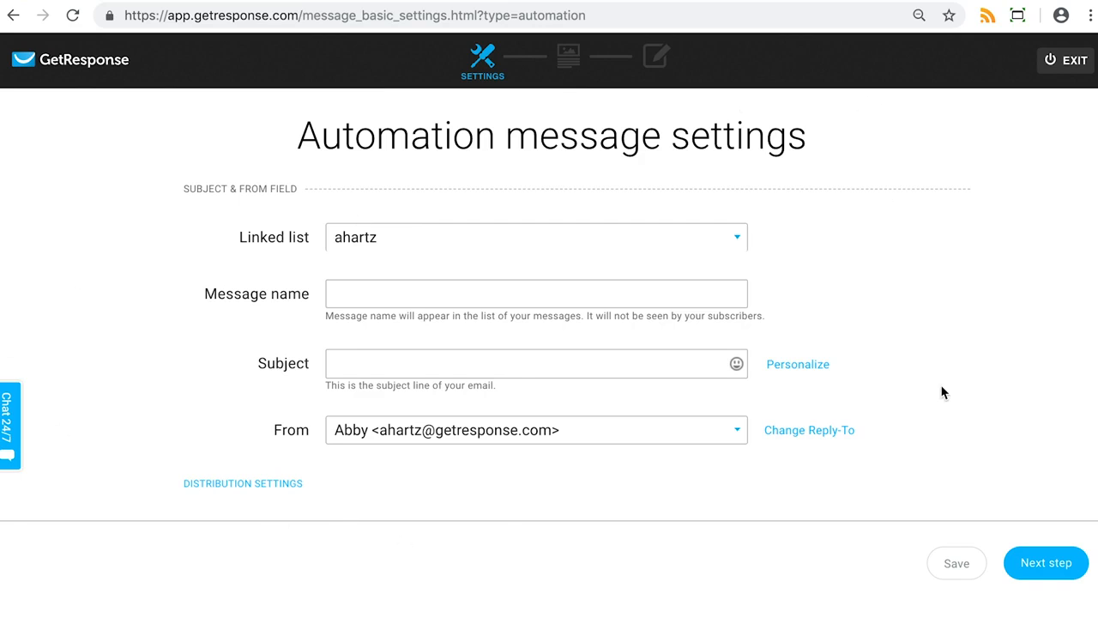
left_click(1068, 65)
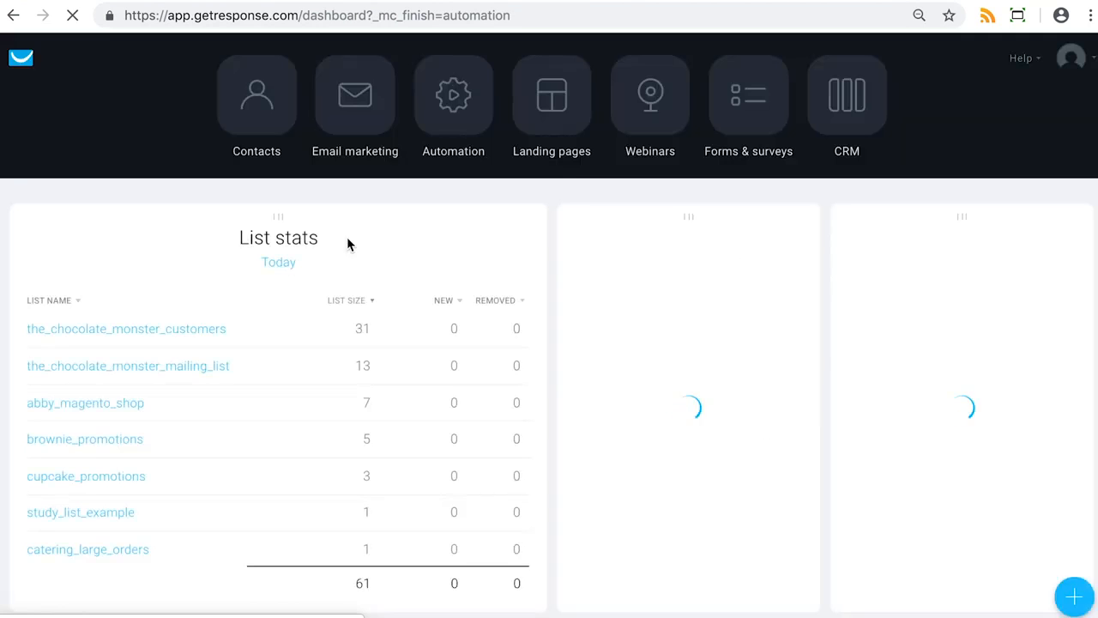
left_click(480, 123)
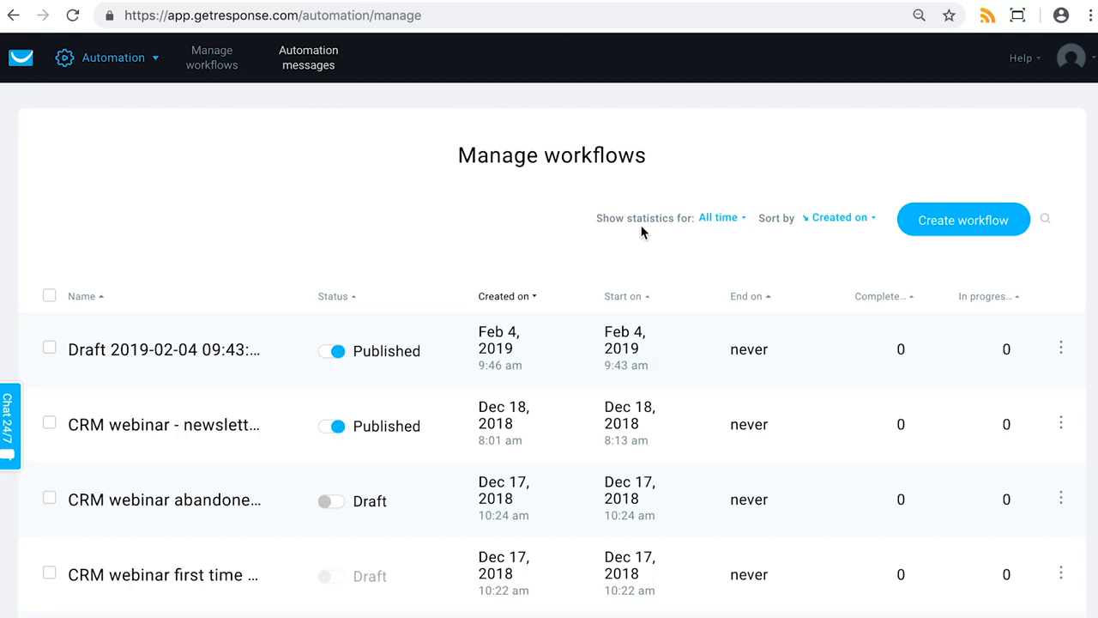
scroll(656, 231, "down", 2)
left_click(1062, 234)
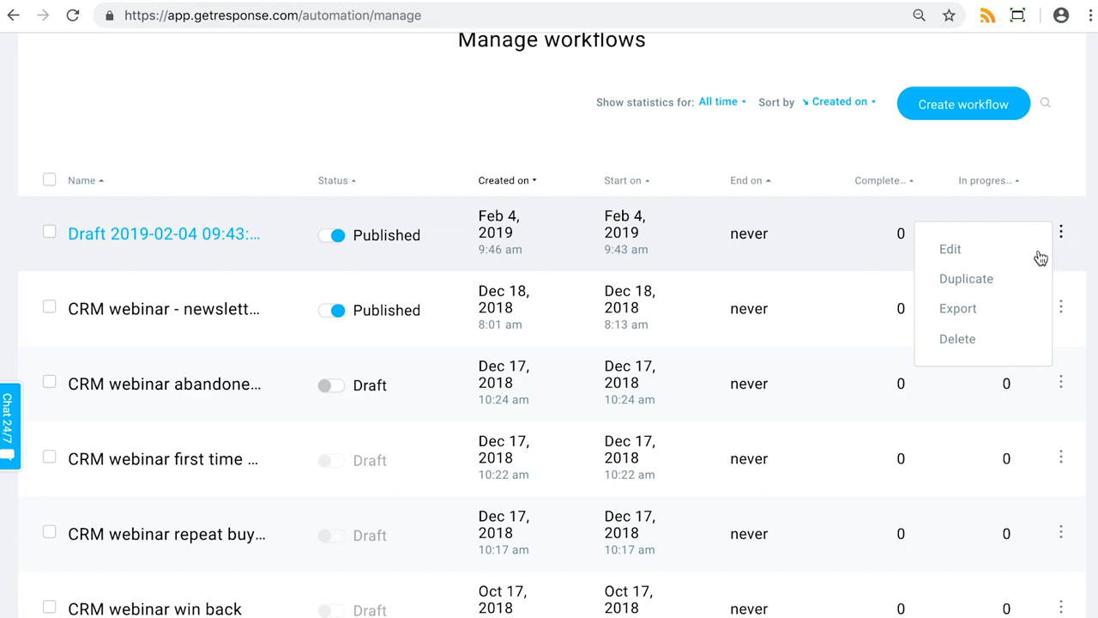
left_click(950, 250)
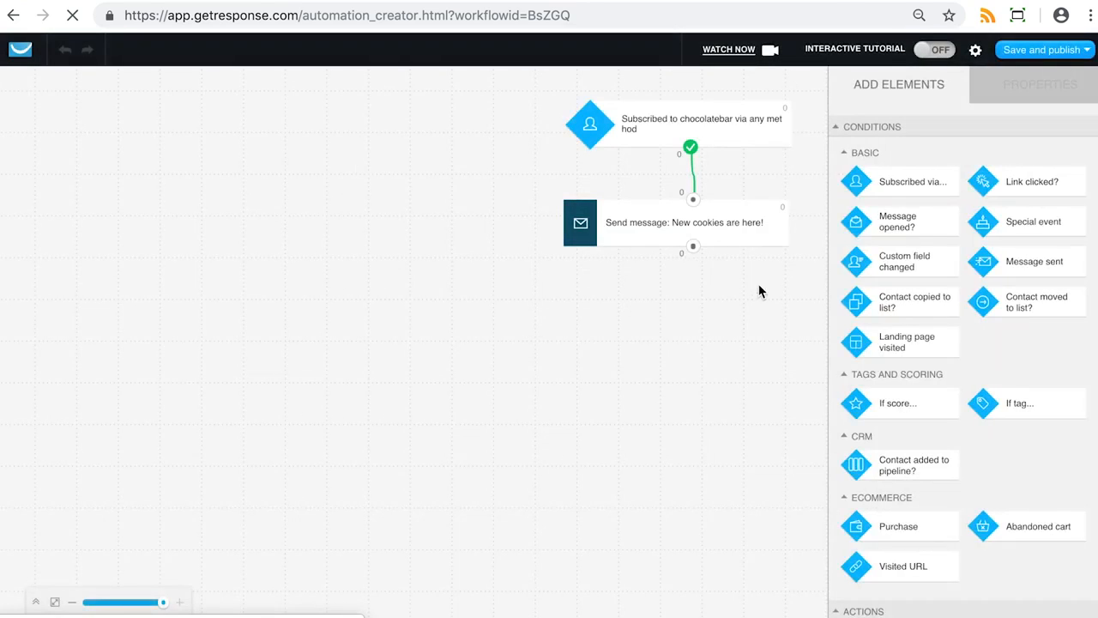
Switch the send-message element to the draft 'You'll love this!' and apply copying it as an automation message
left_click(764, 246)
left_click(909, 230)
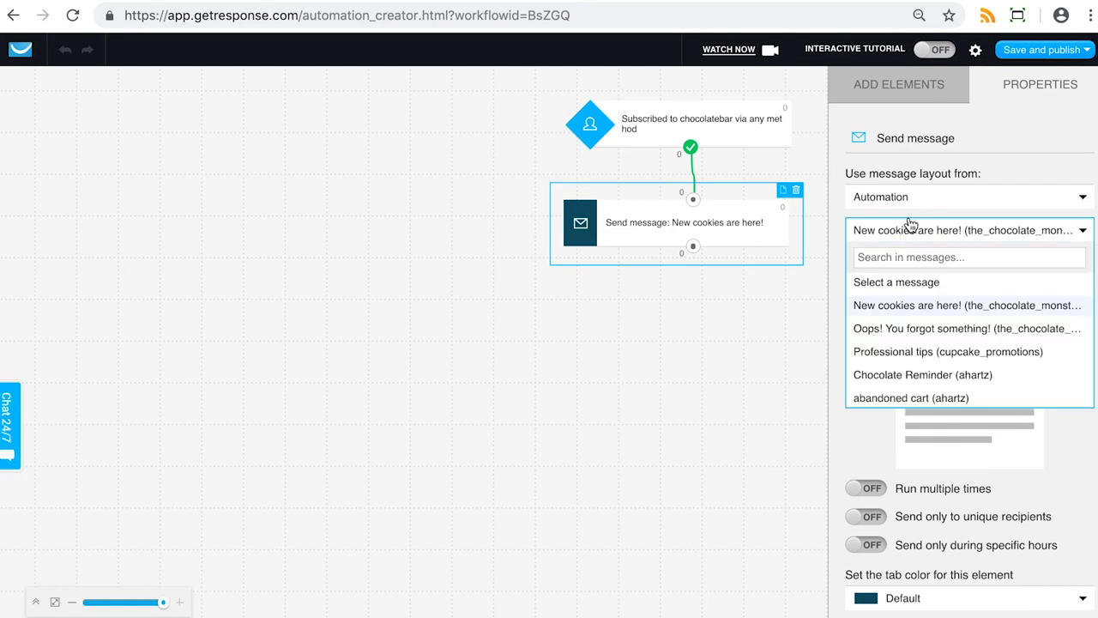
left_click(892, 200)
left_click(879, 242)
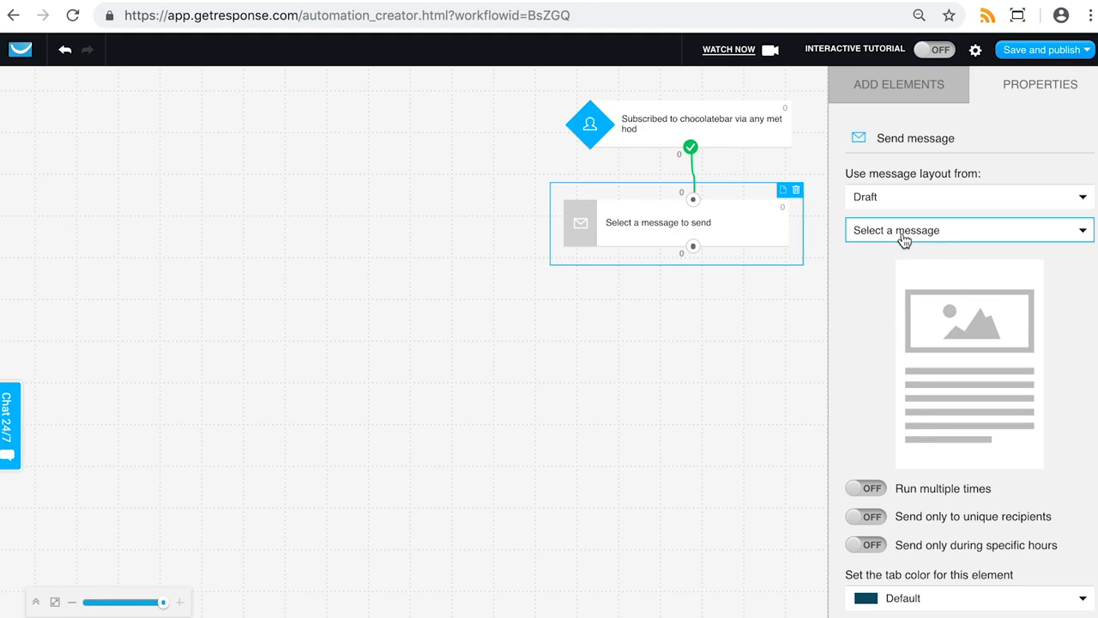
left_click(903, 240)
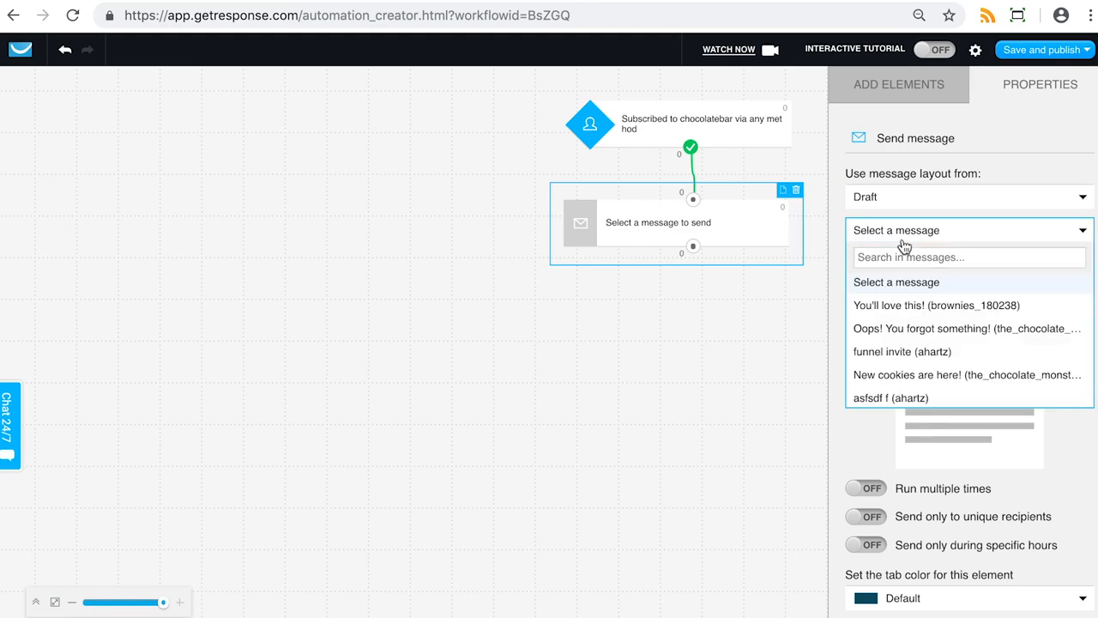
left_click(923, 314)
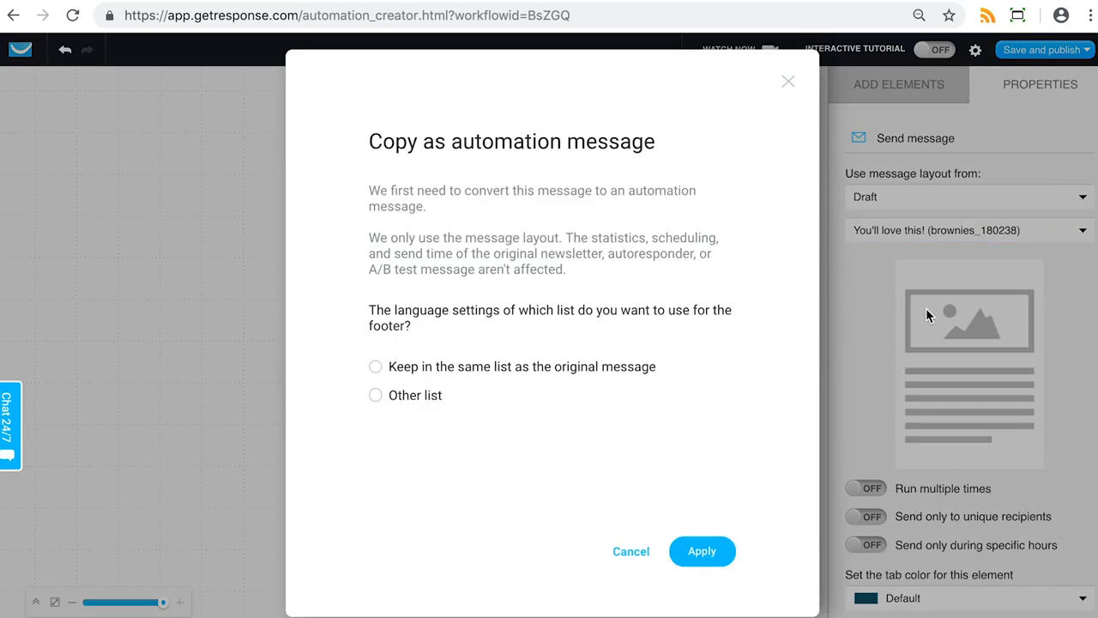
left_click(702, 551)
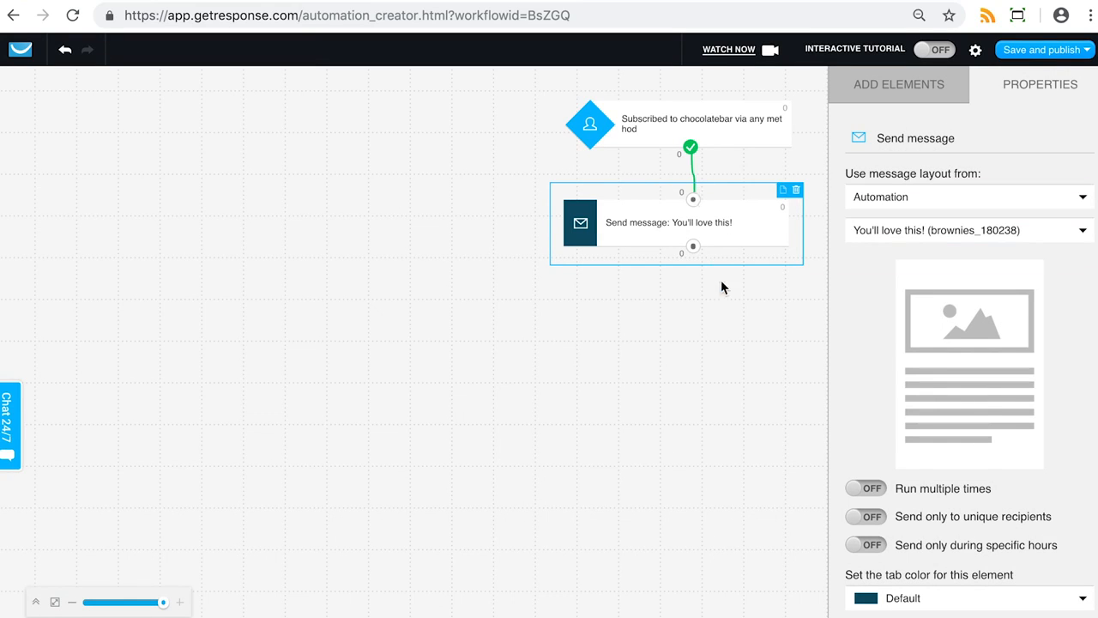
Browse the list of available condition, action and filter elements
left_click(884, 93)
mouse_move(1066, 59)
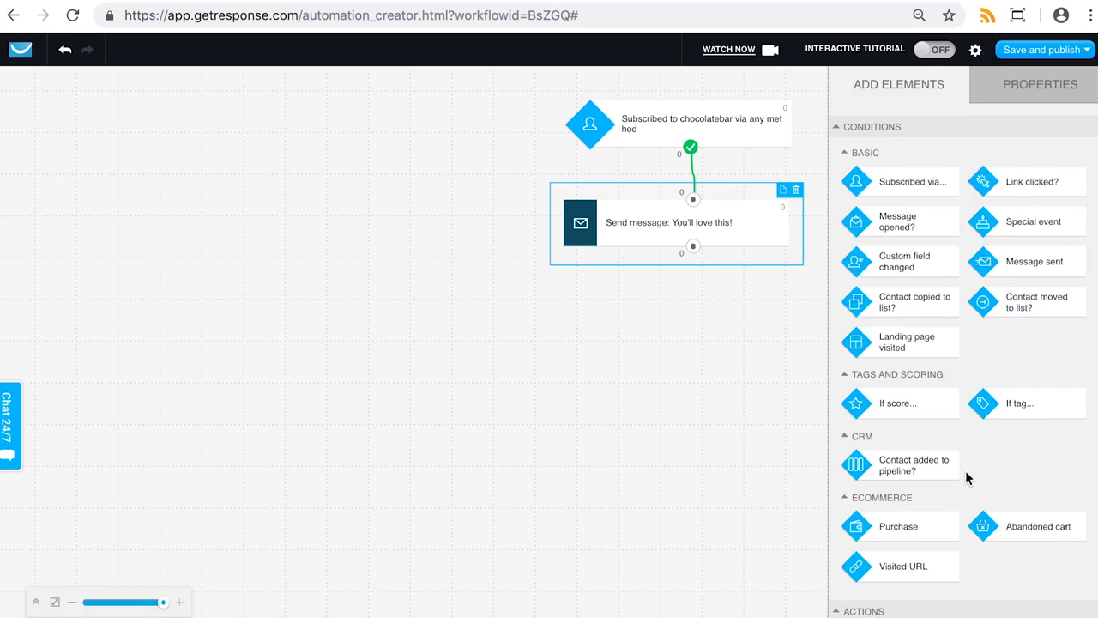
scroll(998, 347, "down", 7)
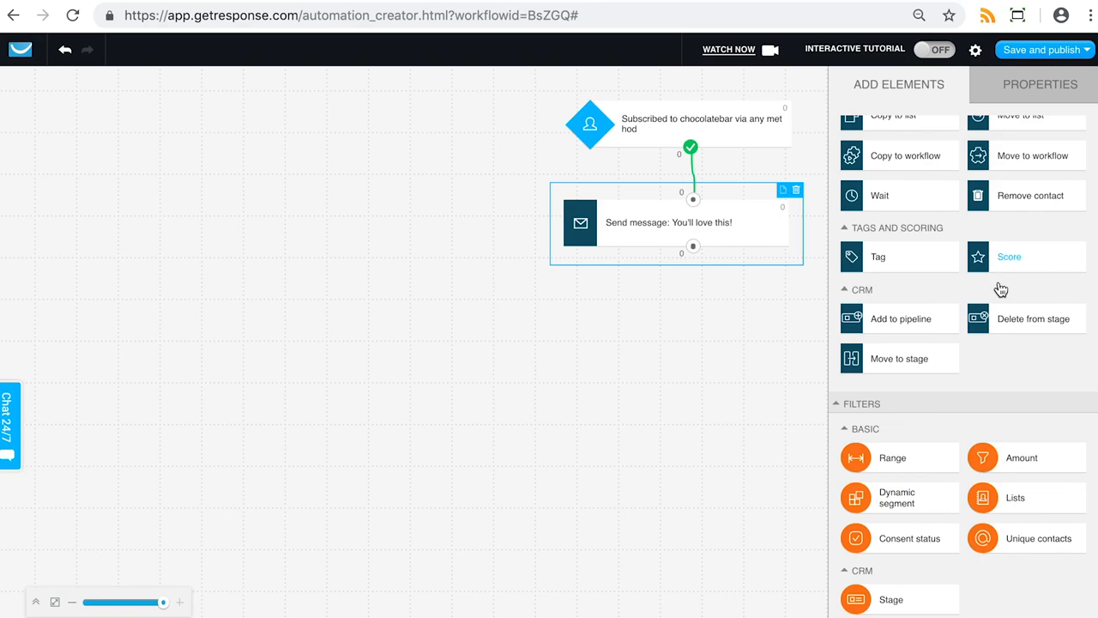
scroll(999, 289, "up", 7)
scroll(999, 289, "up", 1)
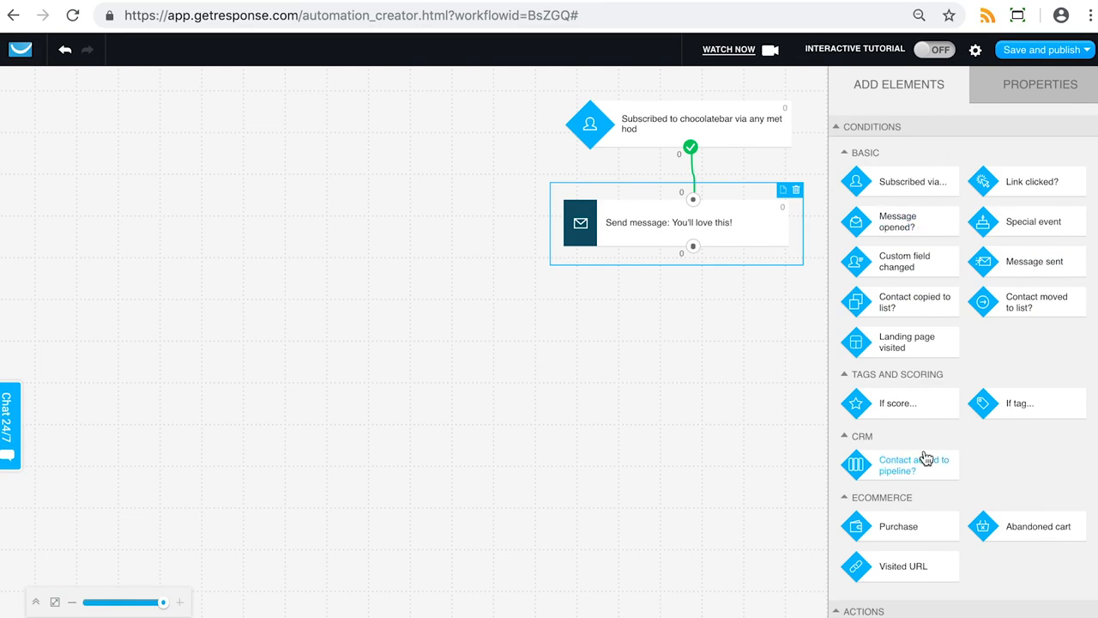
scroll(967, 176, "down", 3)
scroll(962, 175, "down", 2)
scroll(962, 175, "up", 5)
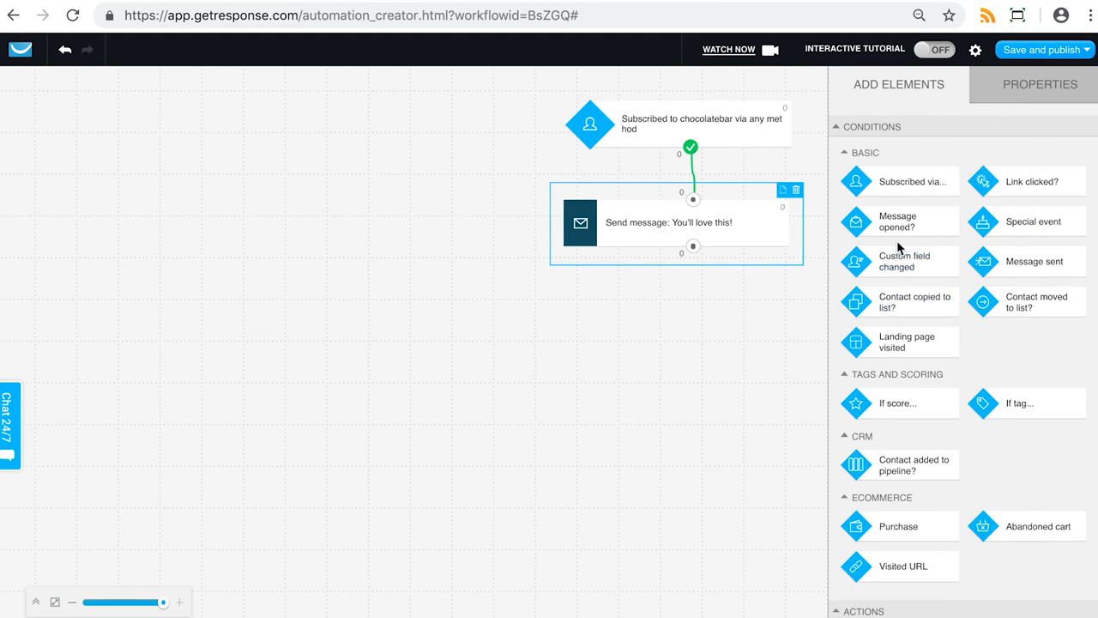
Review the properties of the subscription trigger and the send-message element
left_click(743, 121)
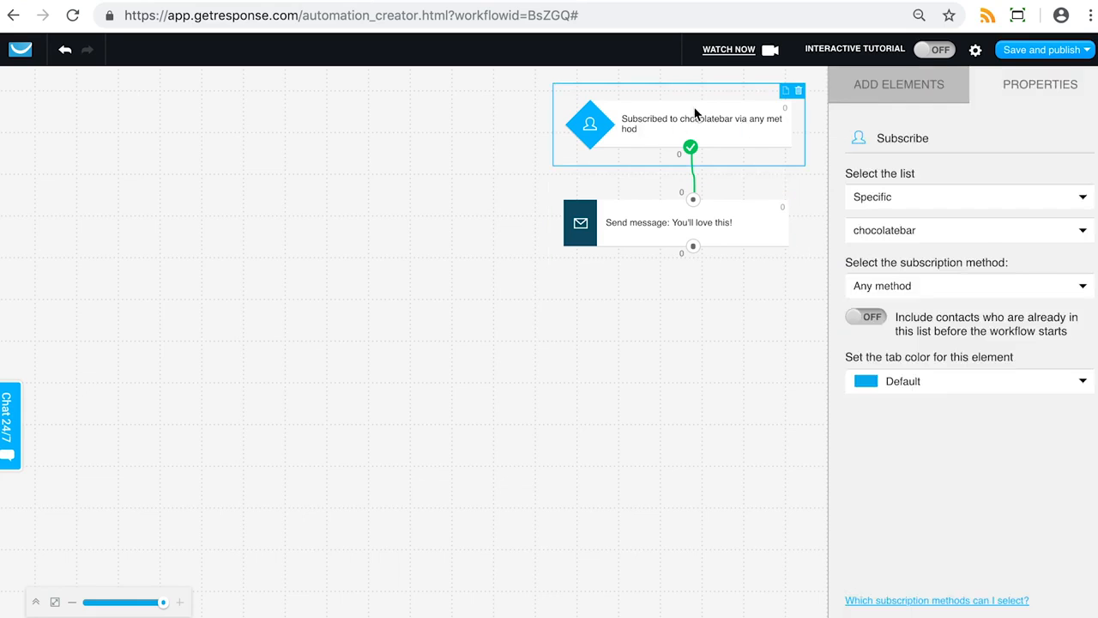
left_click(845, 85)
scroll(954, 177, "down", 1)
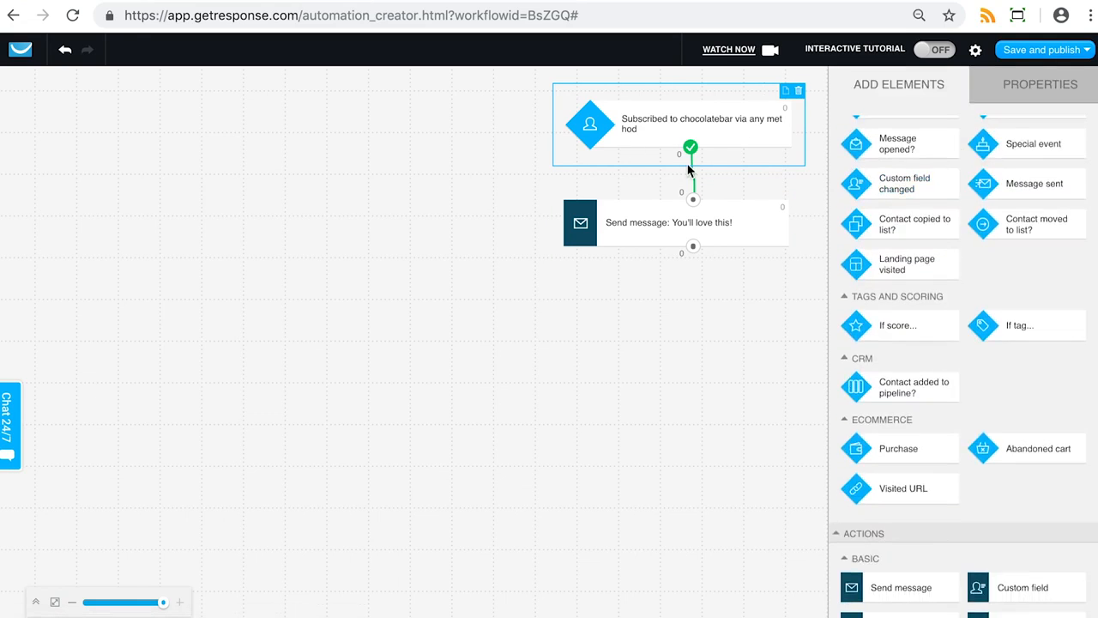
left_click(632, 231)
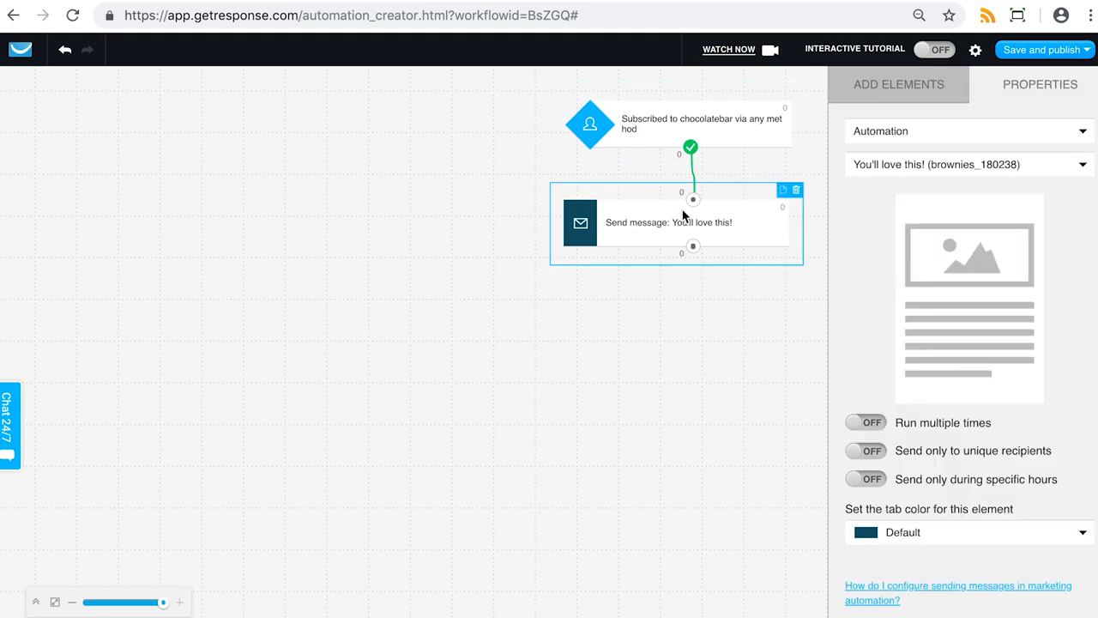
left_click(751, 123)
left_click(921, 82)
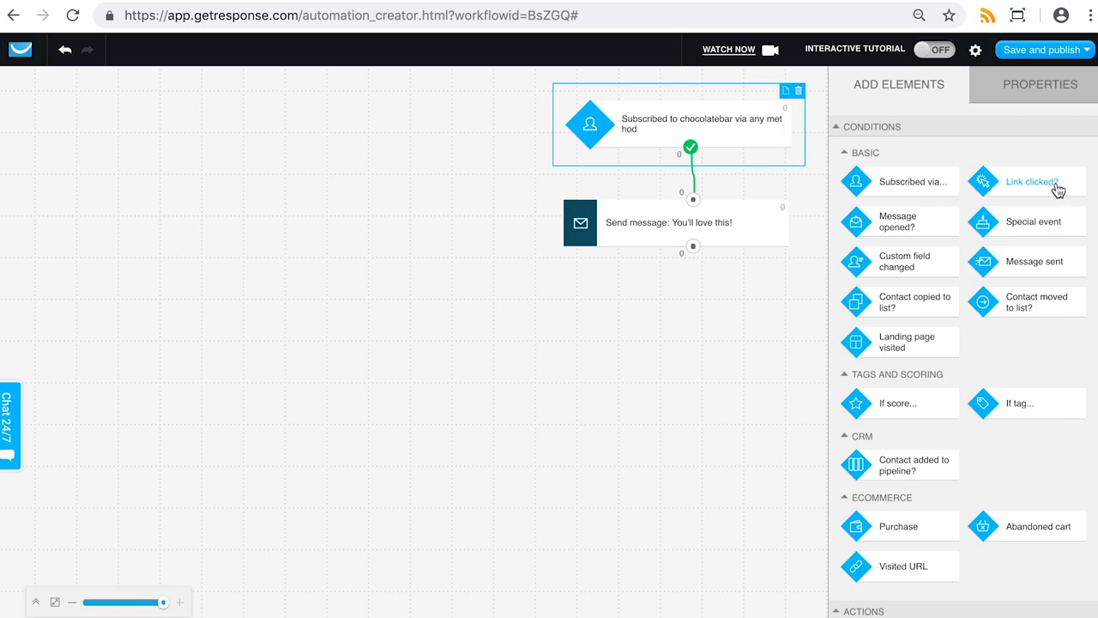
Add a Link clicked? condition below the send-message element and connect it to the message's output
left_click_drag(1064, 188, 655, 294)
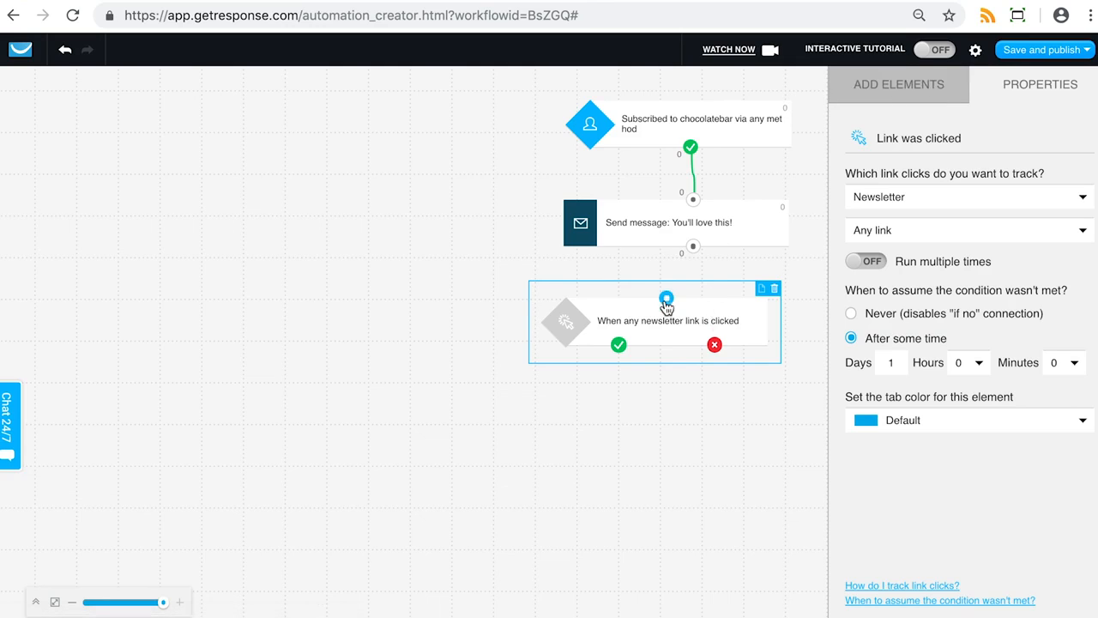
left_click_drag(666, 299, 693, 246)
left_click(769, 341)
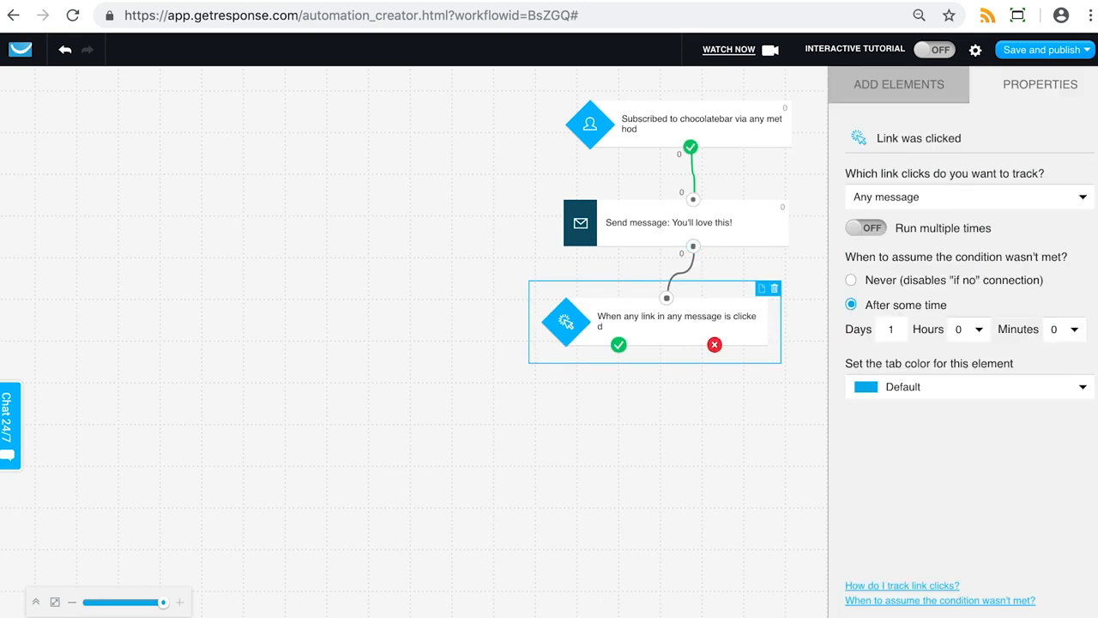
Set the condition to track a specific link from the automation message 'You'll love this!'
left_click(941, 204)
left_click(897, 309)
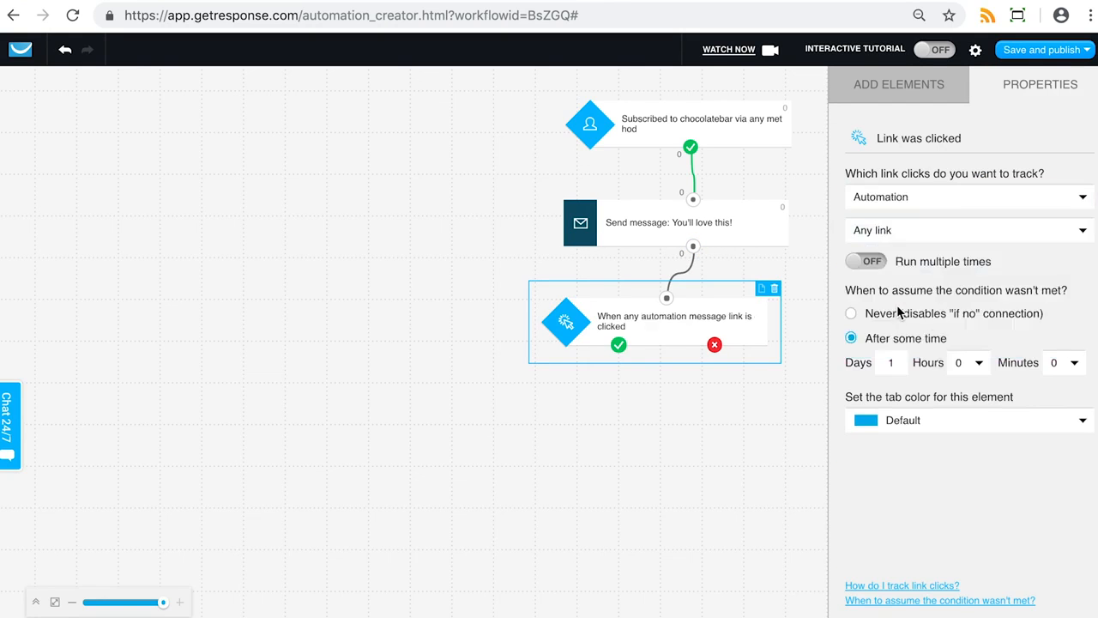
left_click(960, 230)
left_click(958, 296)
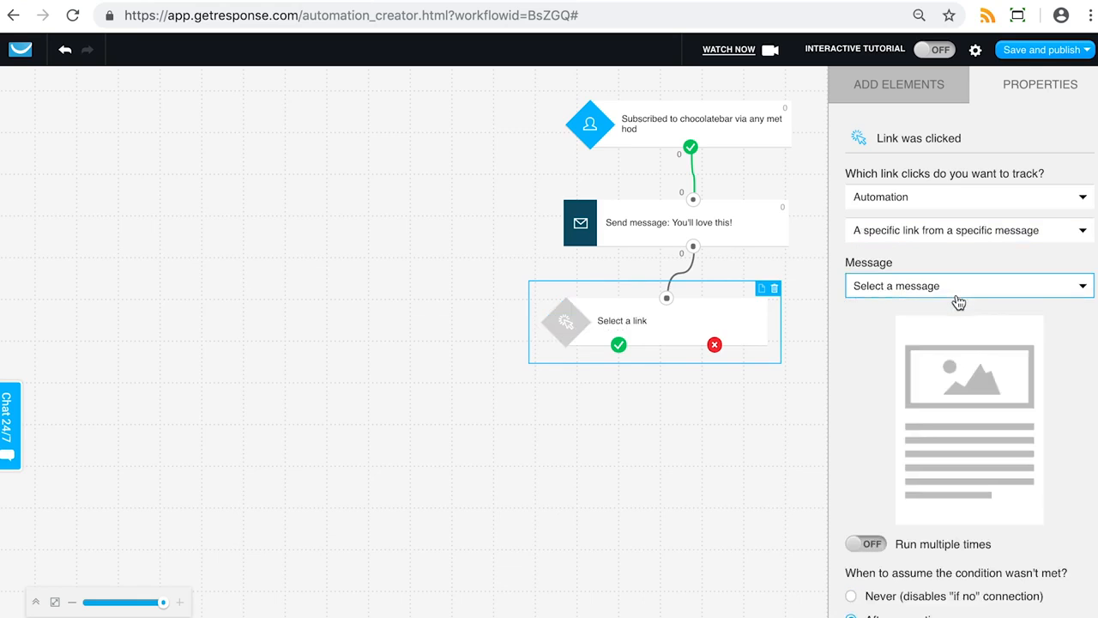
left_click(958, 285)
left_click(975, 329)
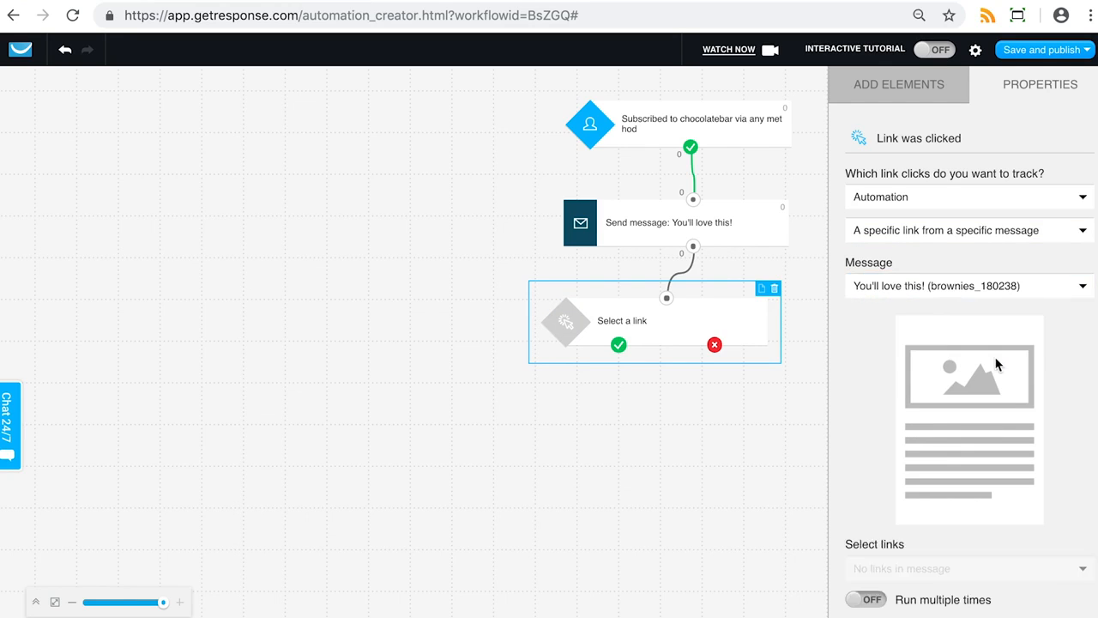
scroll(909, 434, "down", 2)
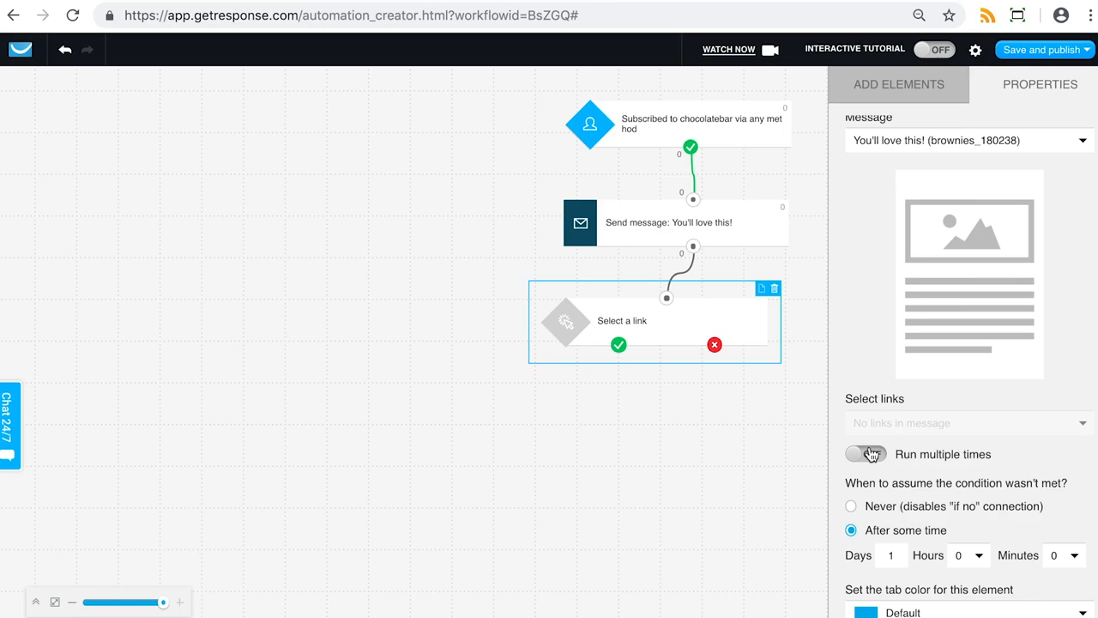
scroll(943, 297, "up", 1)
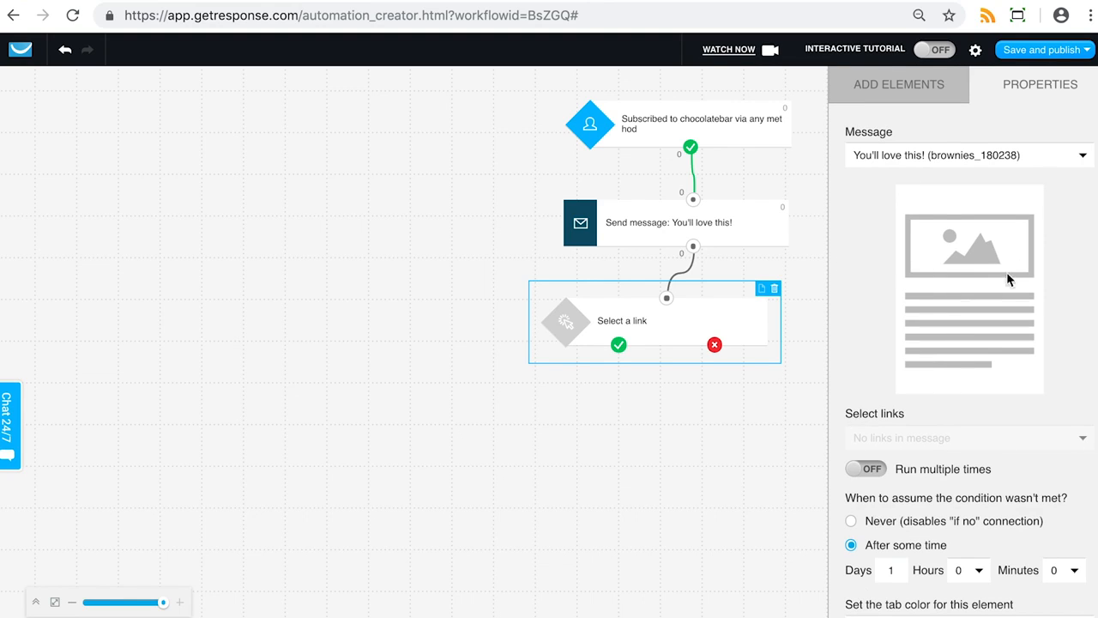
scroll(982, 352, "up", 2)
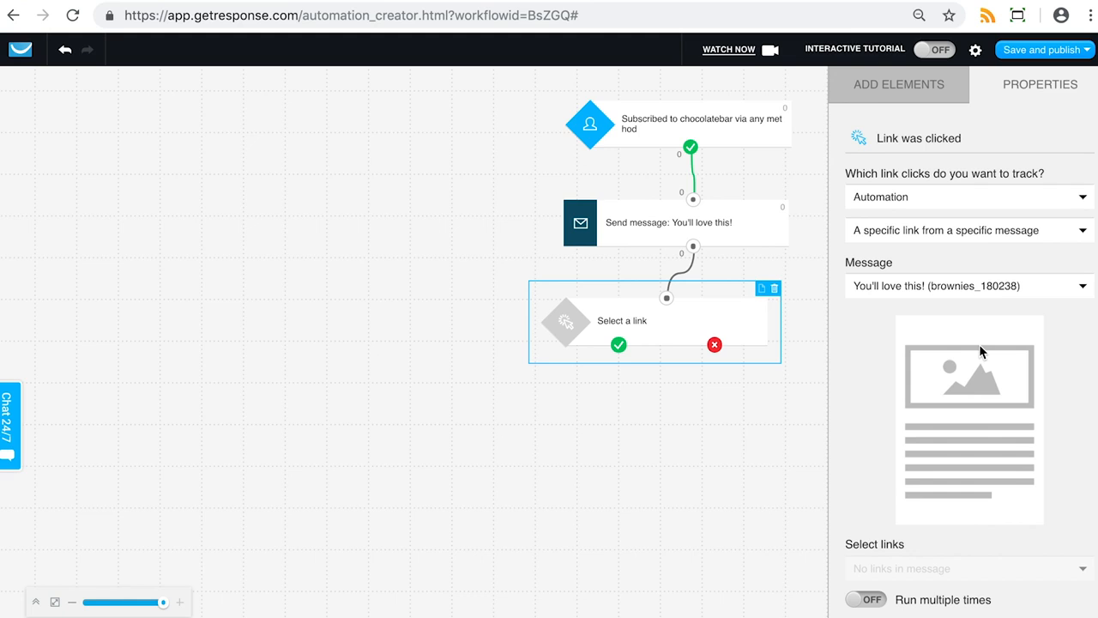
Return to the element library and scroll through the conditions, actions and filters available for the workflow
left_click(866, 89)
scroll(1060, 347, "down", 5)
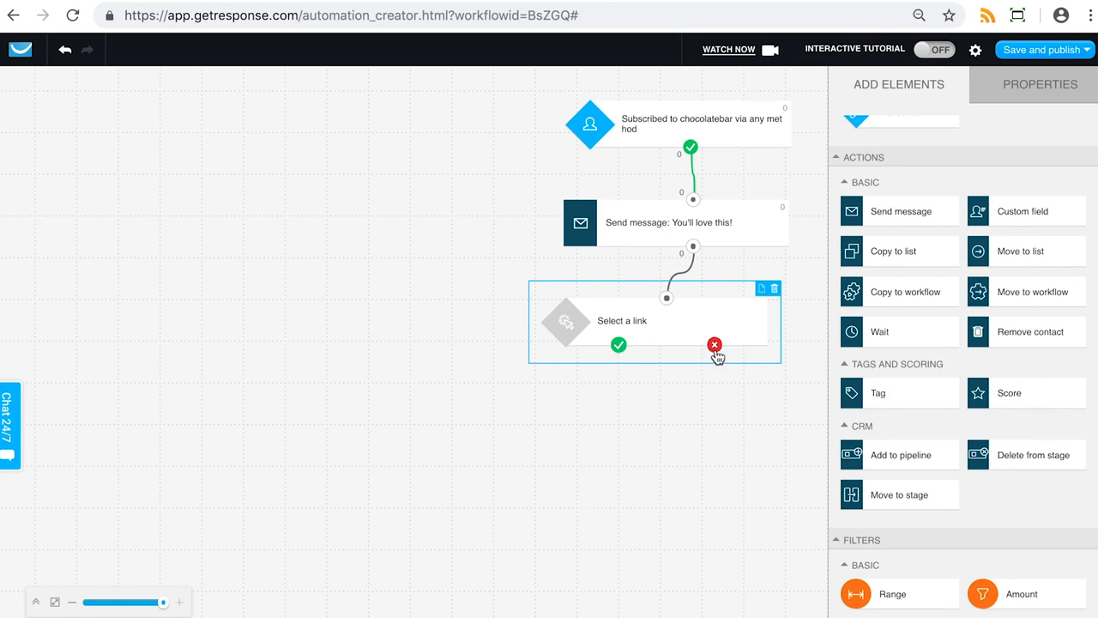
scroll(907, 513, "down", 3)
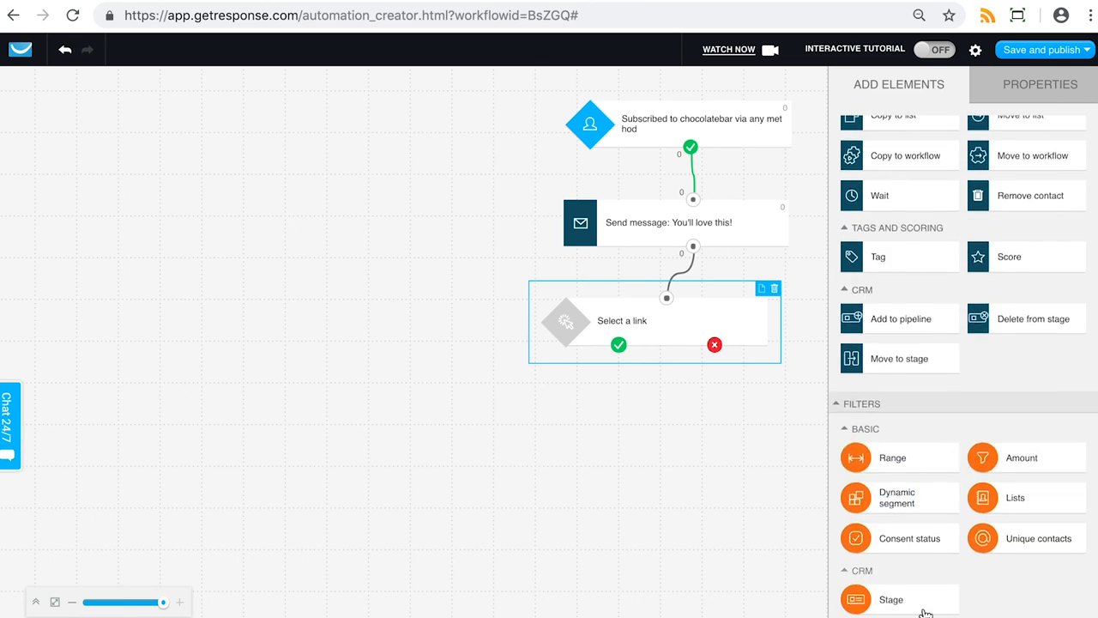
scroll(999, 387, "up", 3)
scroll(999, 387, "up", 8)
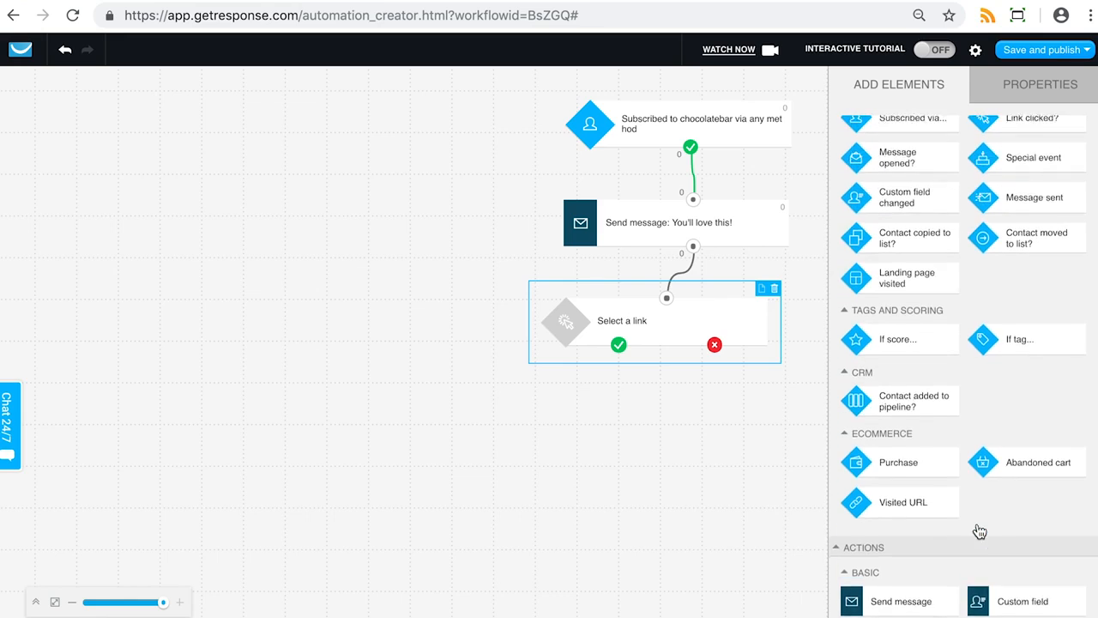
scroll(978, 528, "up", 1)
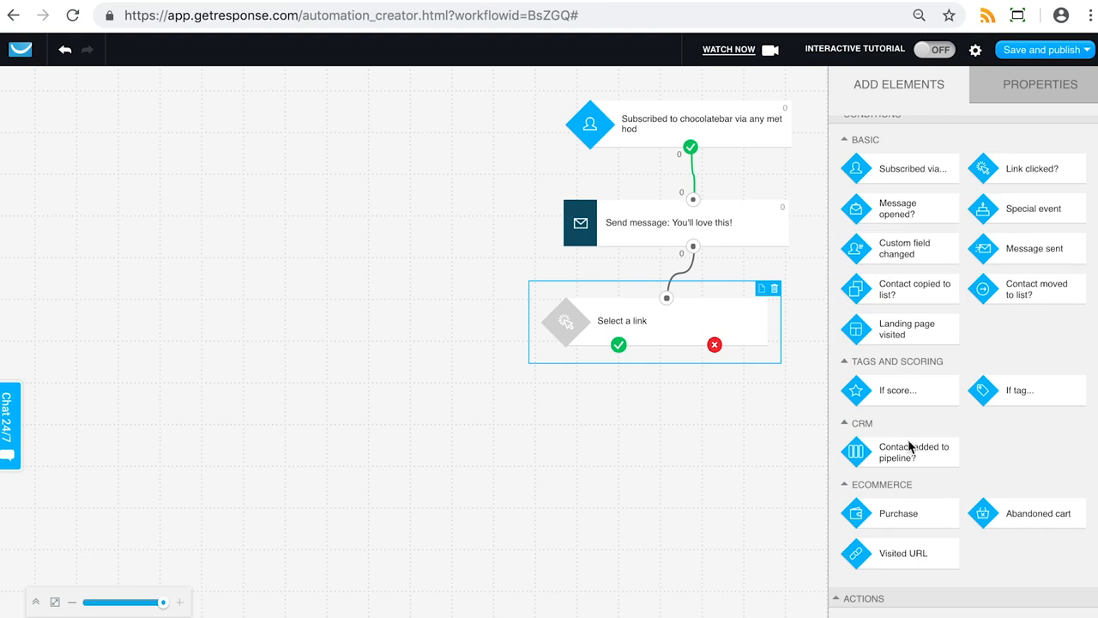
scroll(910, 446, "down", 5)
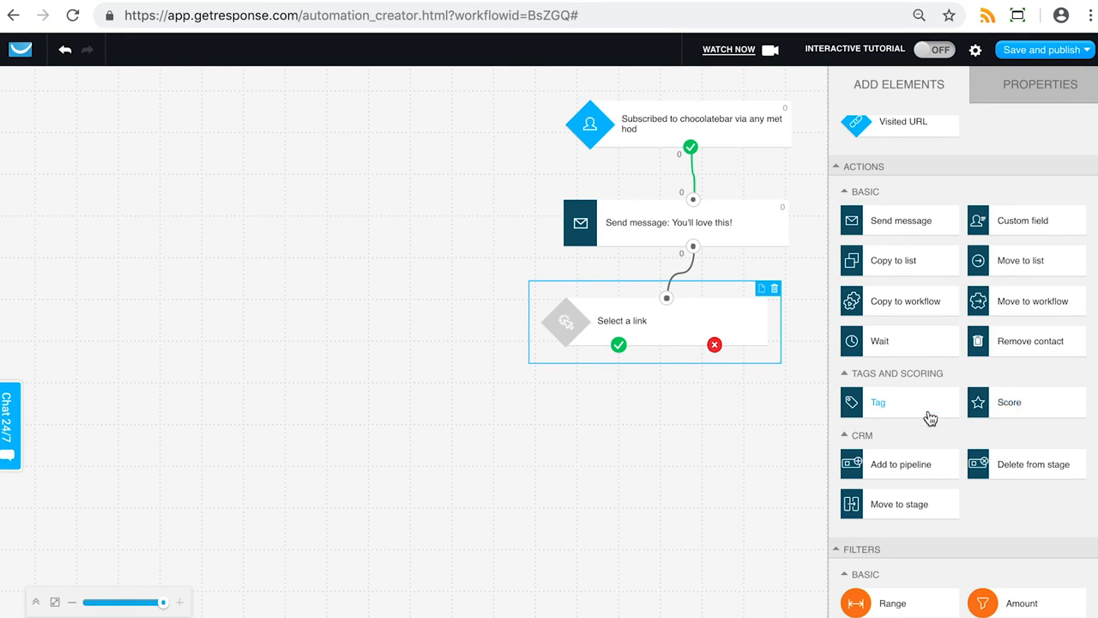
scroll(931, 421, "down", 2)
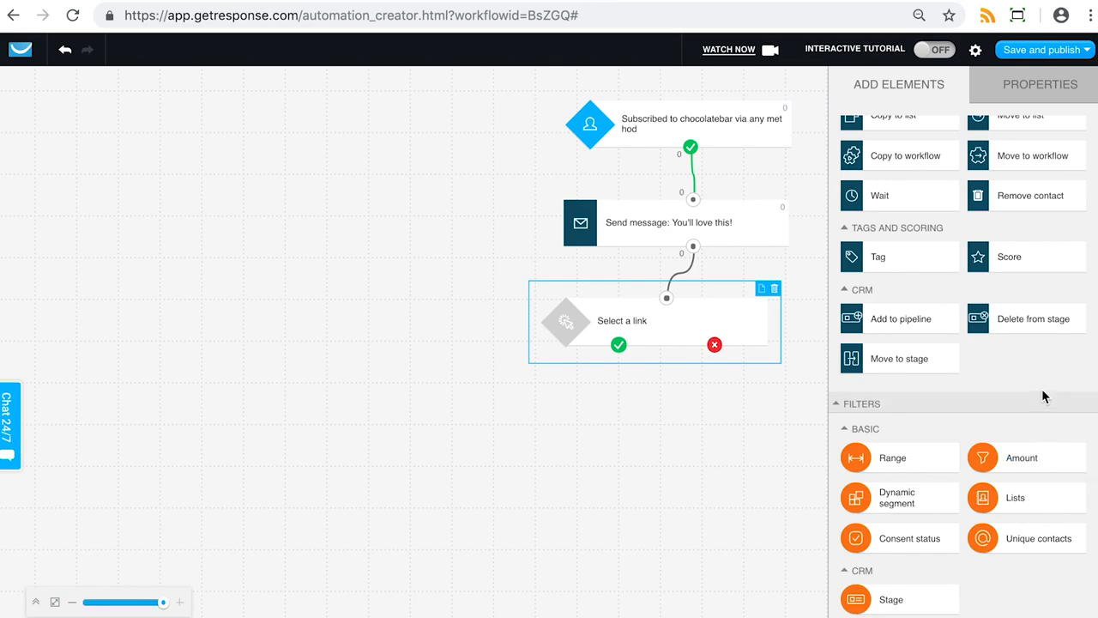
scroll(1044, 396, "up", 1)
scroll(961, 361, "up", 2)
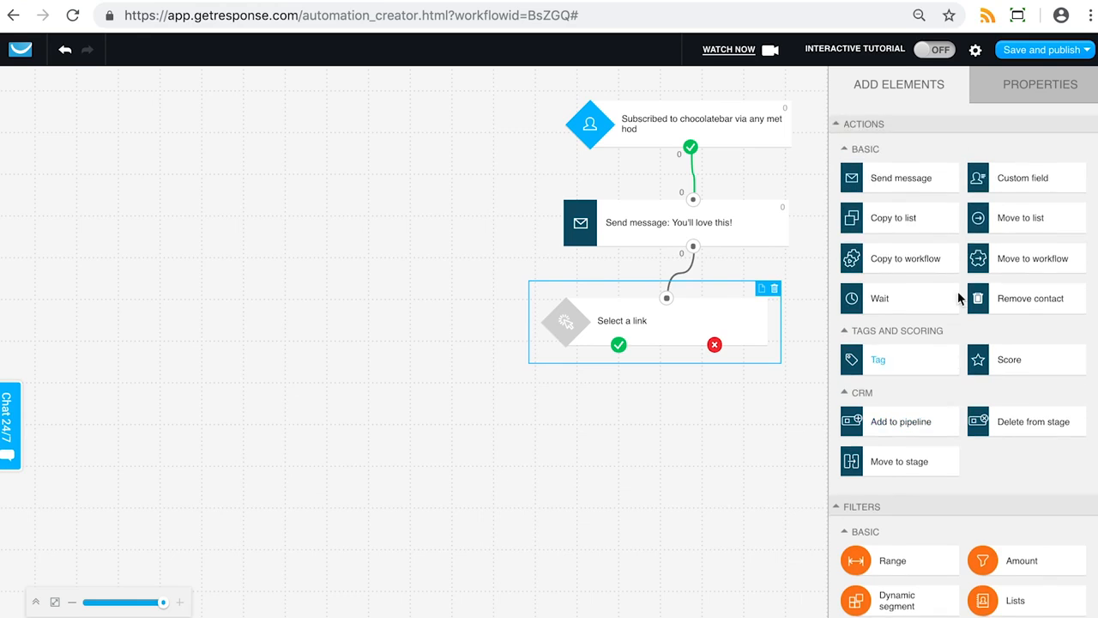
scroll(963, 375, "down", 3)
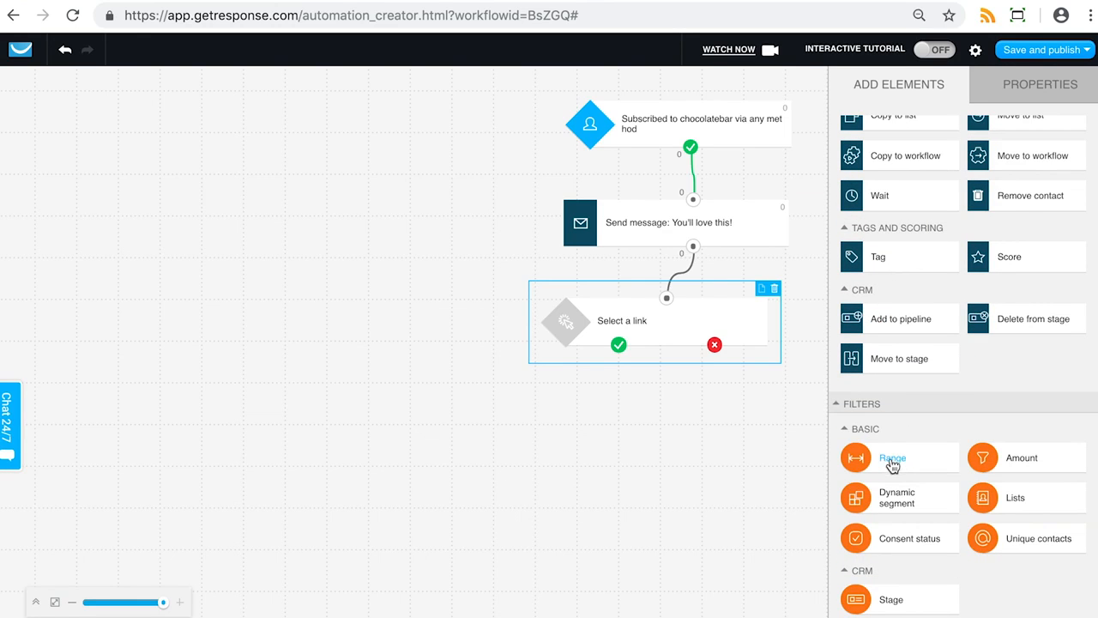
scroll(895, 472, "up", 3)
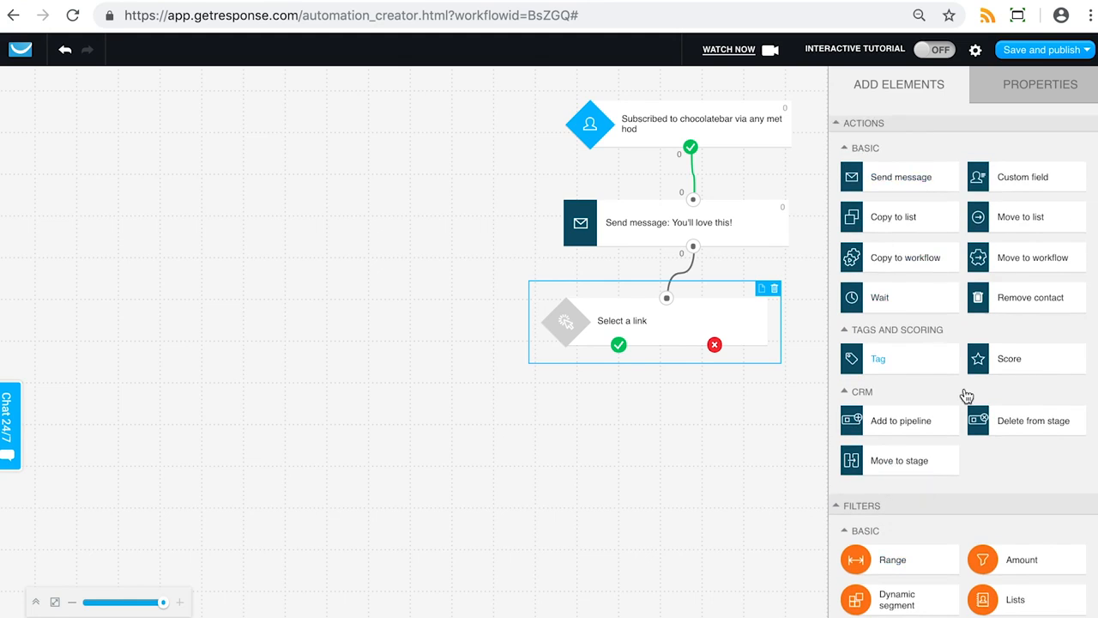
scroll(954, 386, "down", 1)
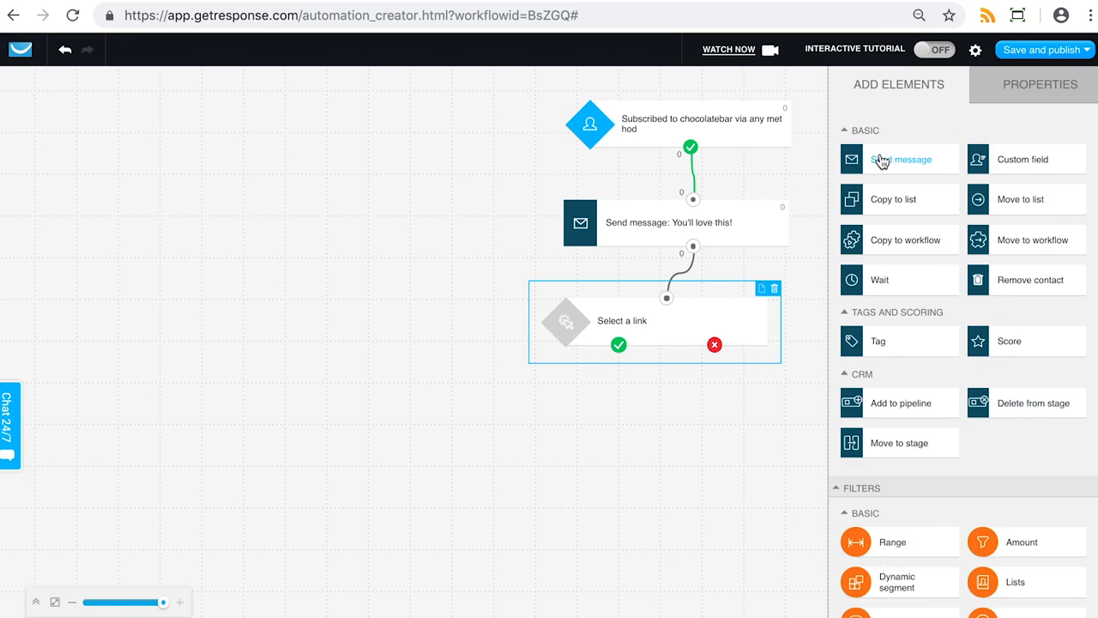
scroll(961, 380, "down", 1)
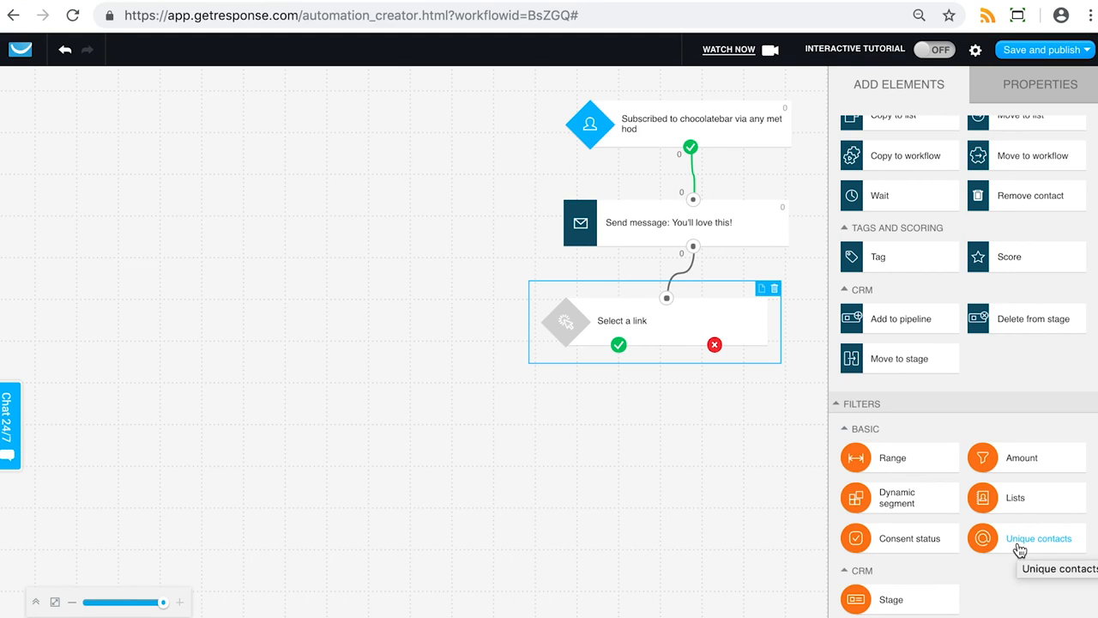
scroll(976, 392, "up", 3)
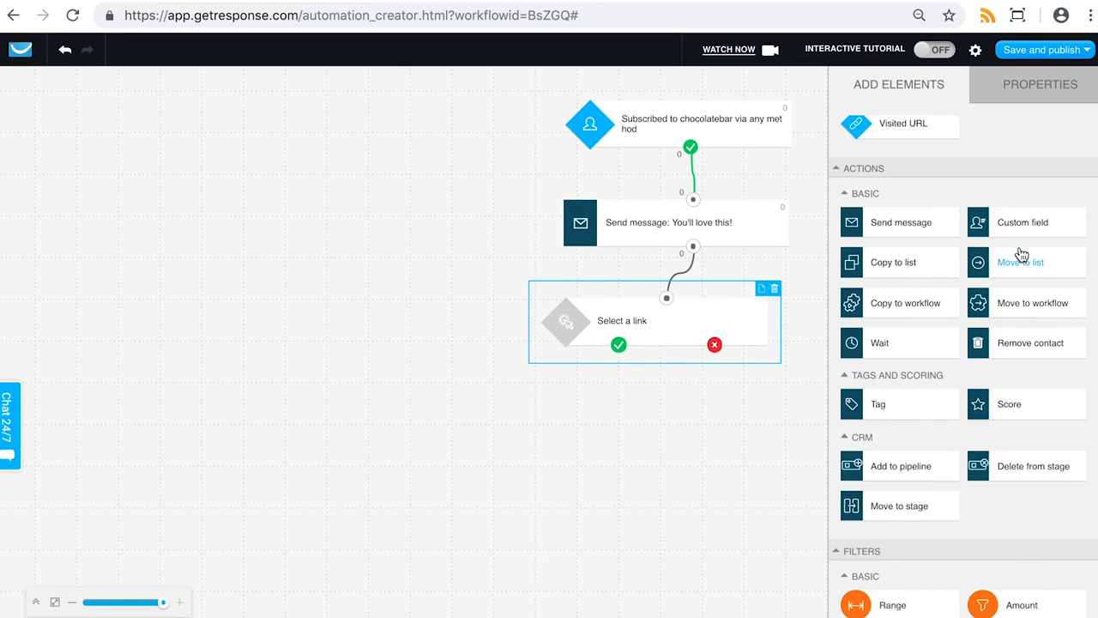
scroll(1022, 255, "up", 5)
scroll(1021, 255, "up", 2)
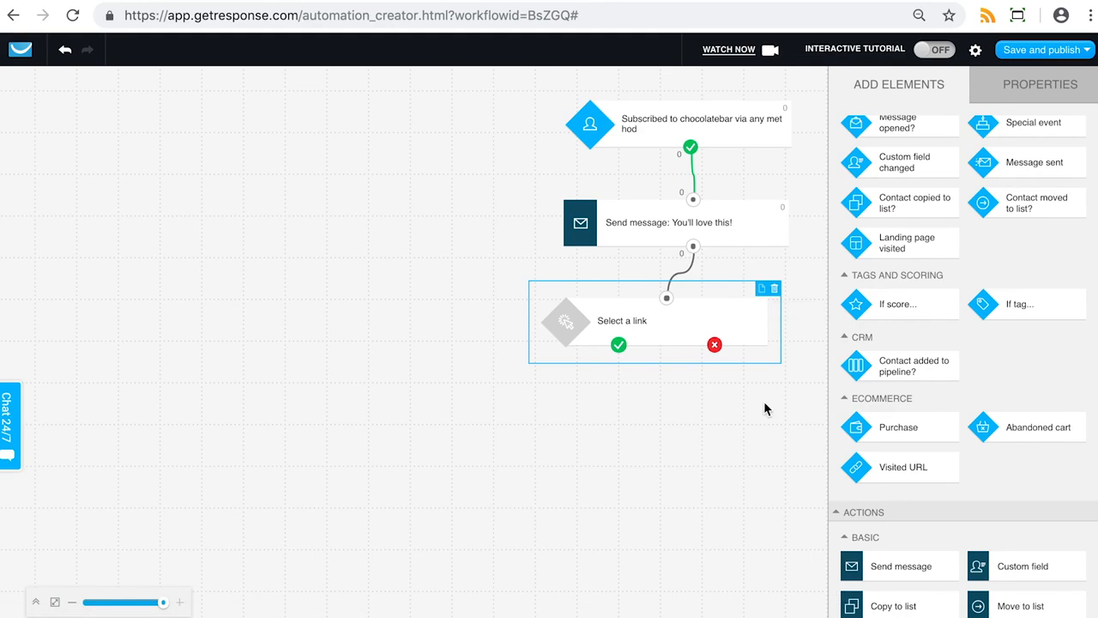
scroll(944, 339, "up", 1)
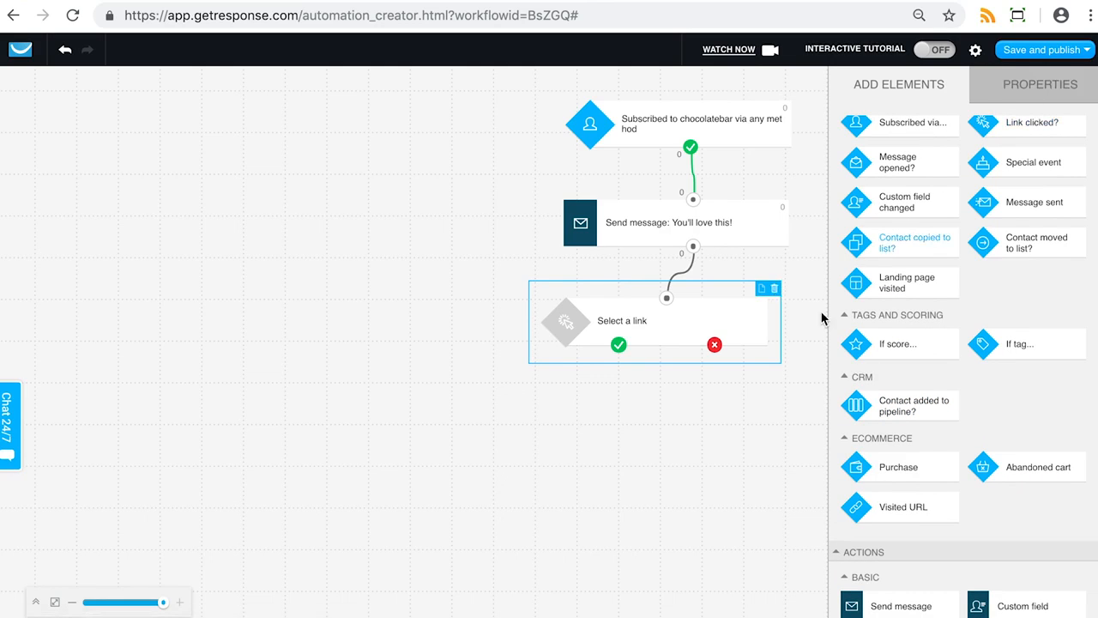
Delete the Link clicked? condition below the send-message element
left_click(775, 289)
scroll(961, 246, "down", 3)
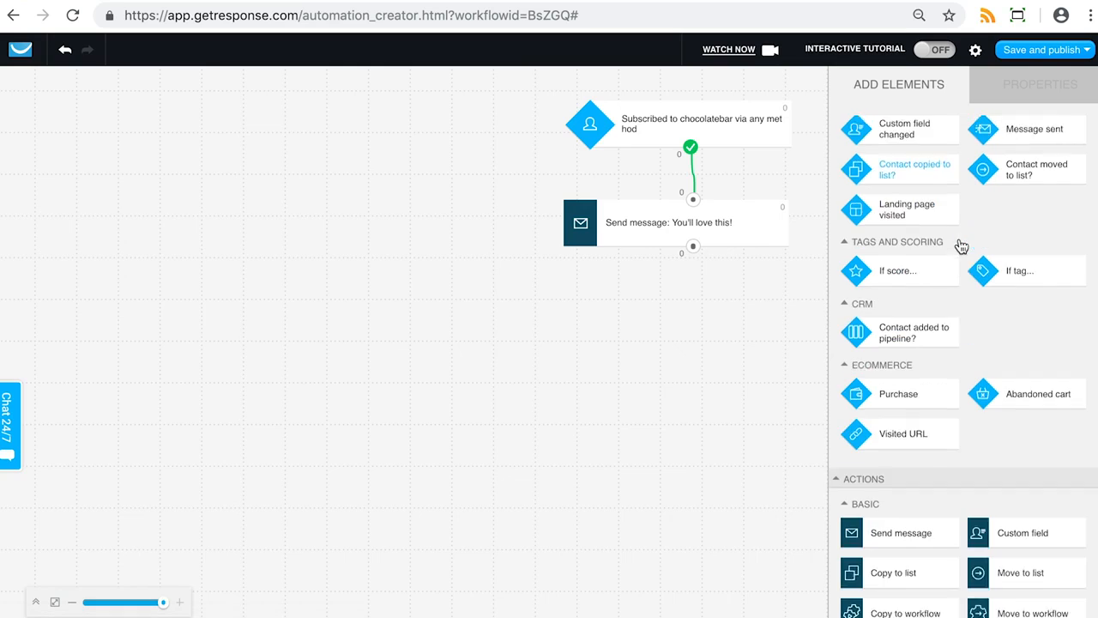
scroll(961, 245, "up", 4)
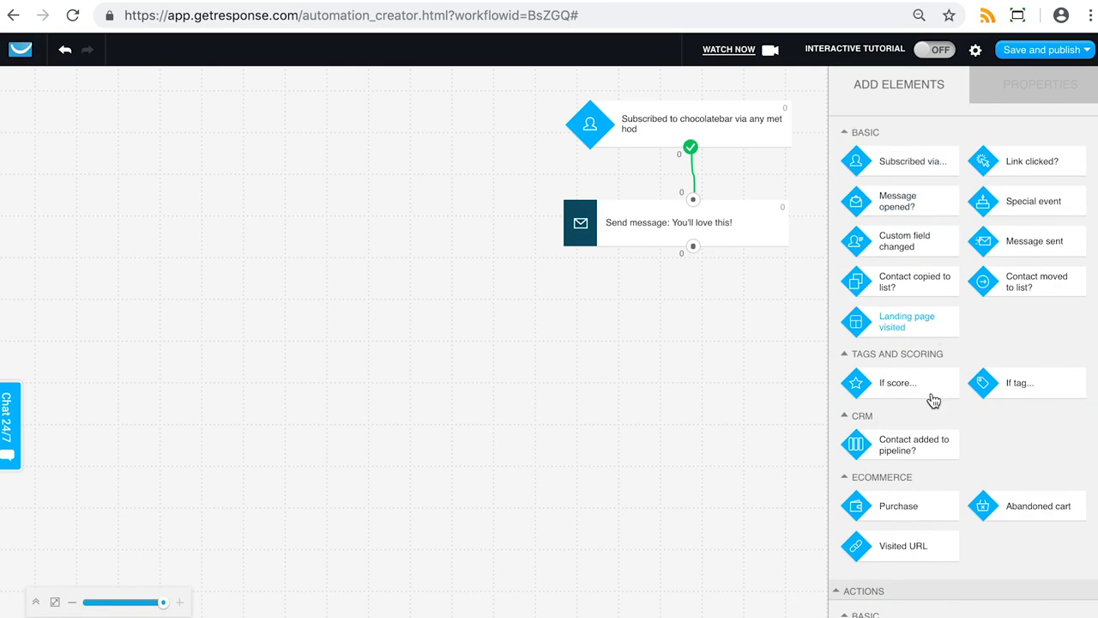
scroll(922, 488, "down", 3)
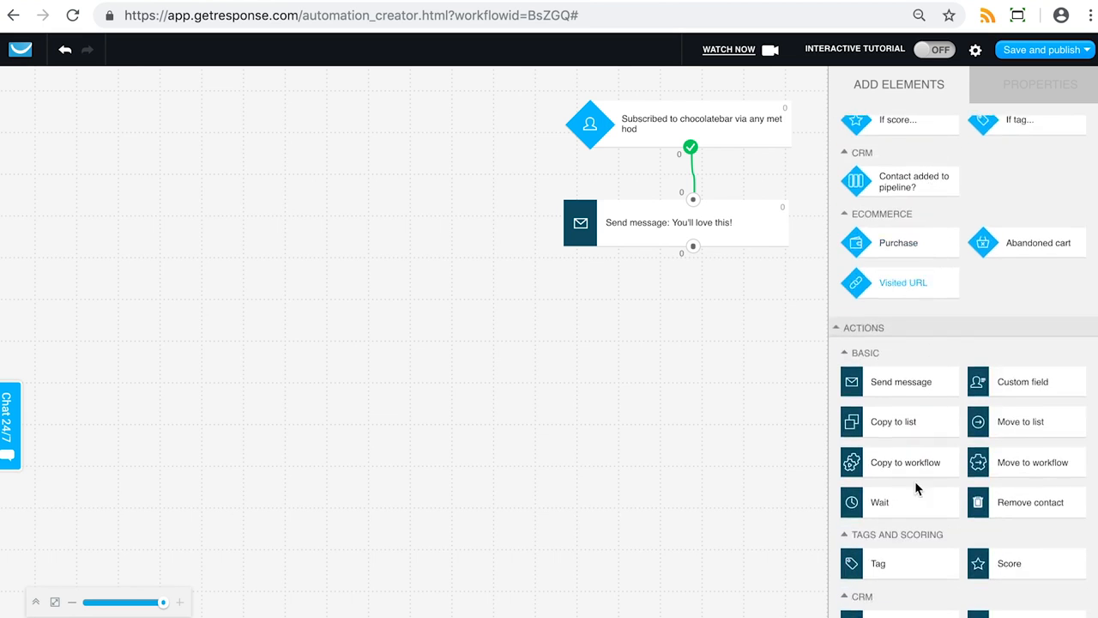